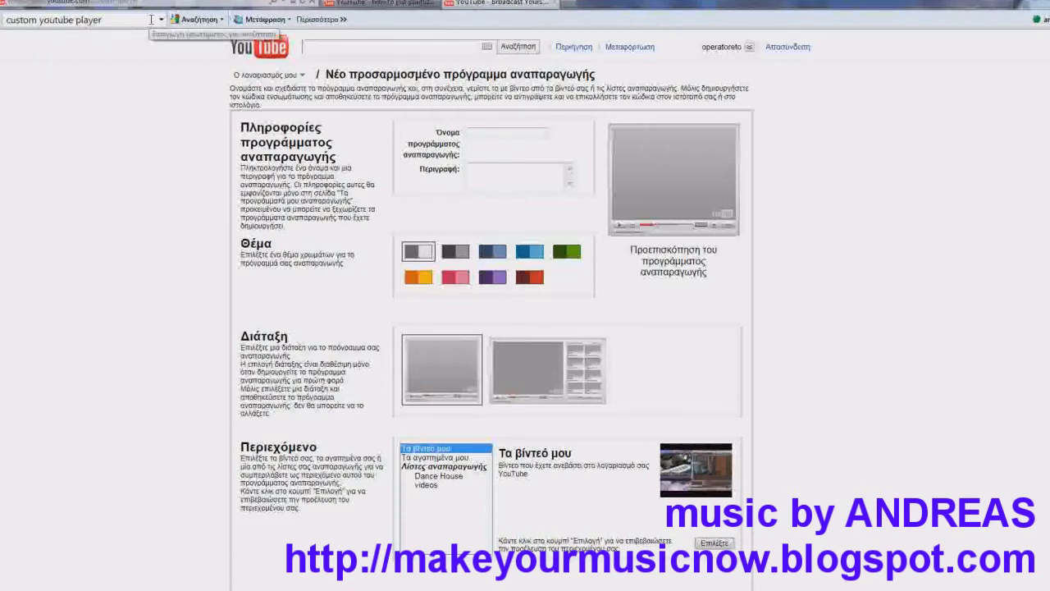
left_click(115, 23)
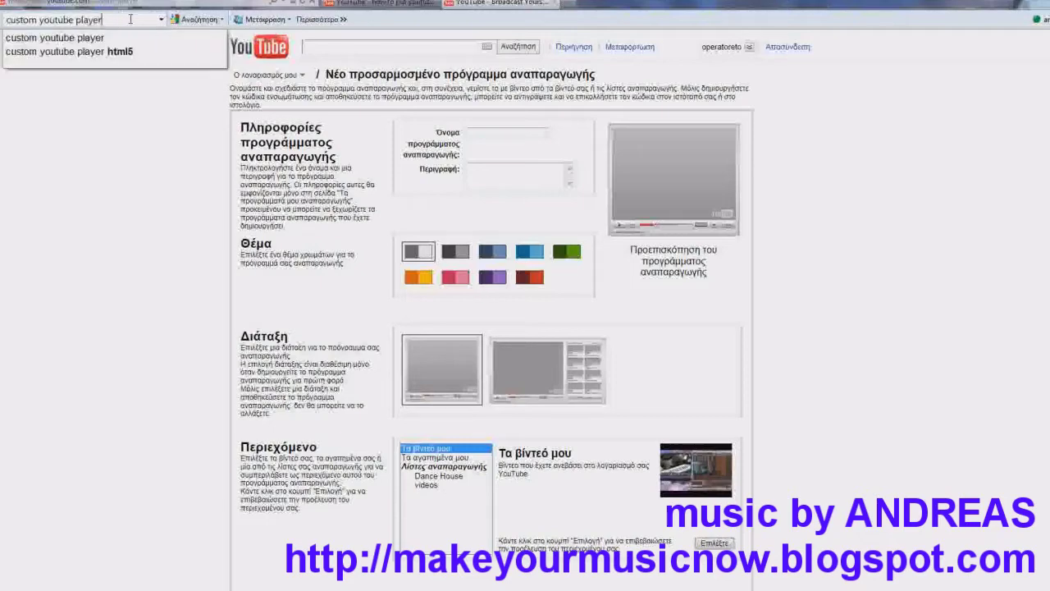
left_click(54, 37)
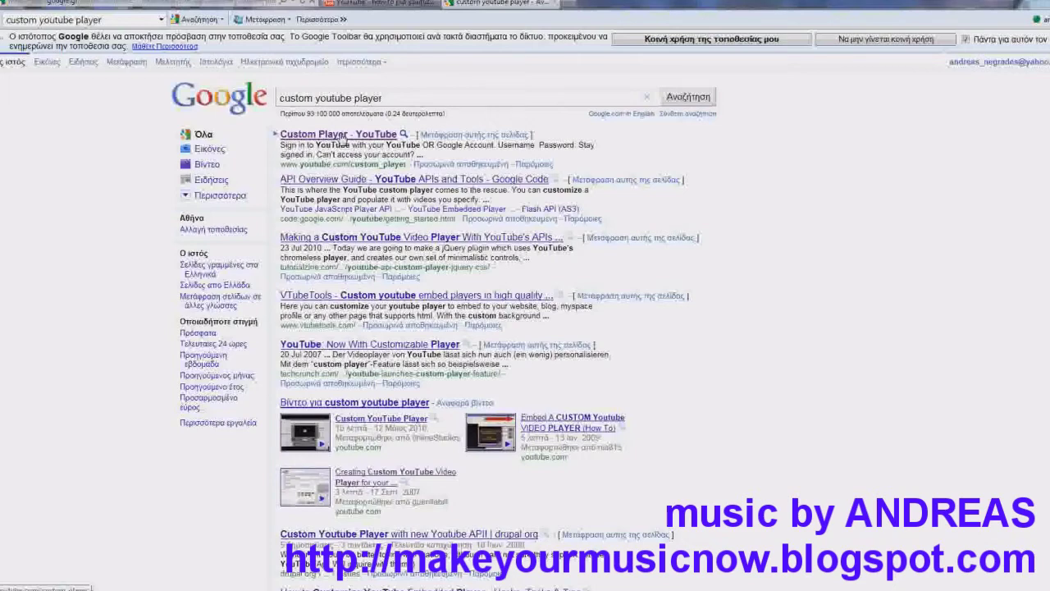
left_click(343, 136)
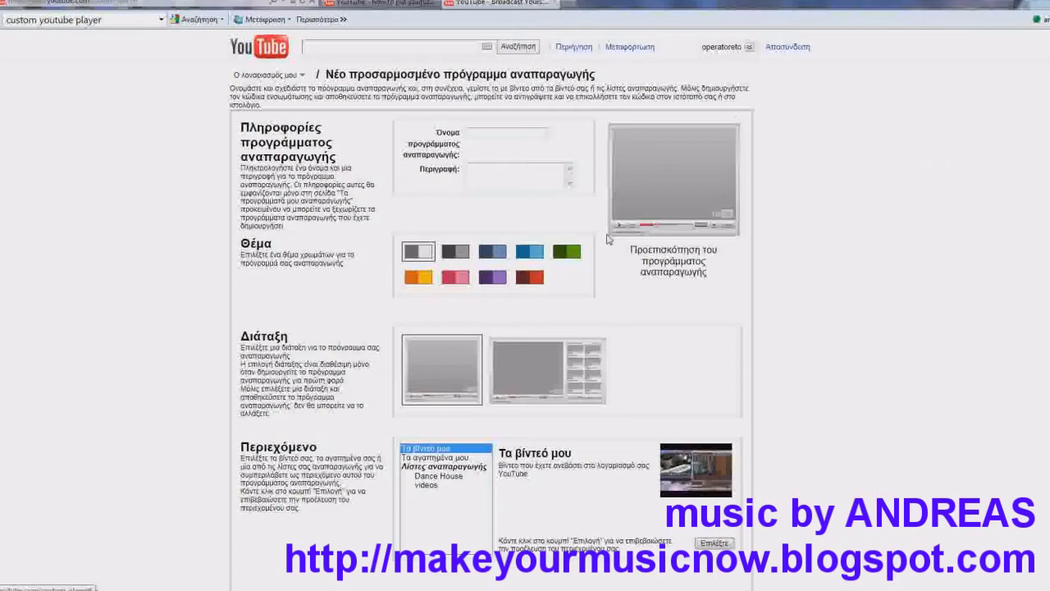
left_click(382, 4)
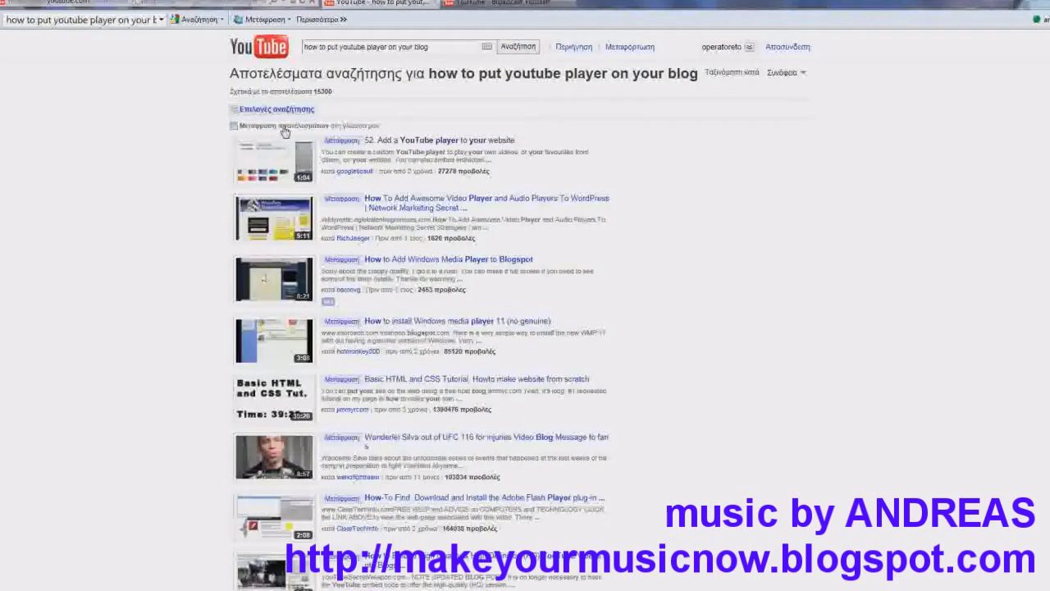
left_click(261, 51)
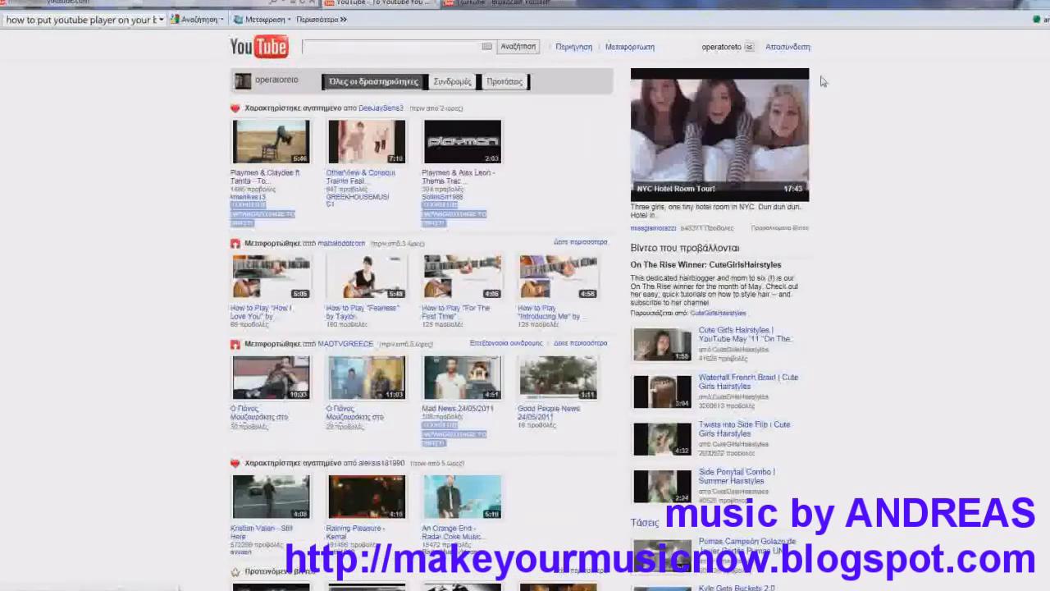
left_click(731, 47)
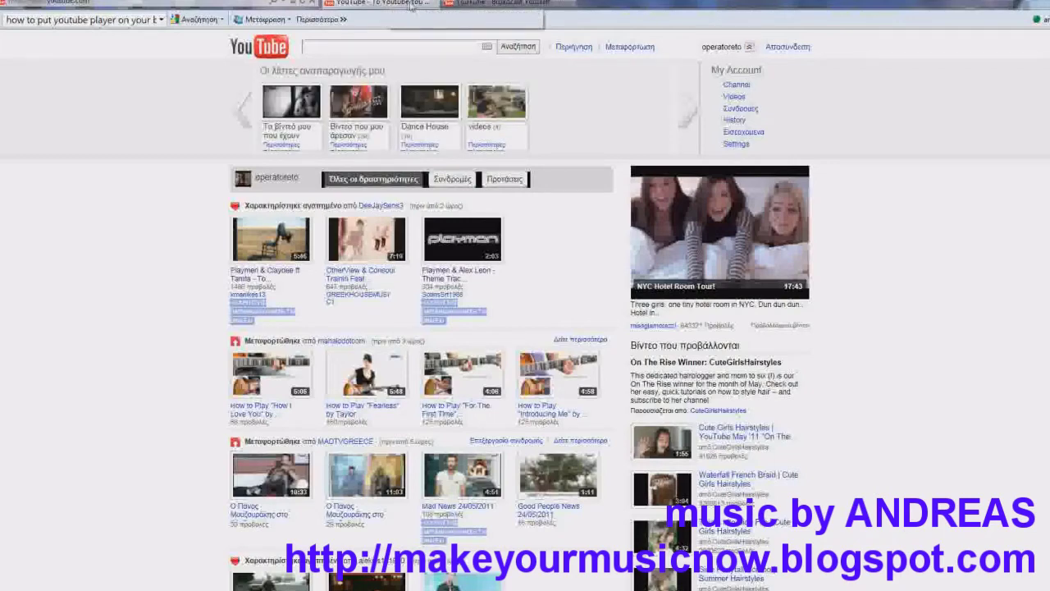
left_click(492, 5)
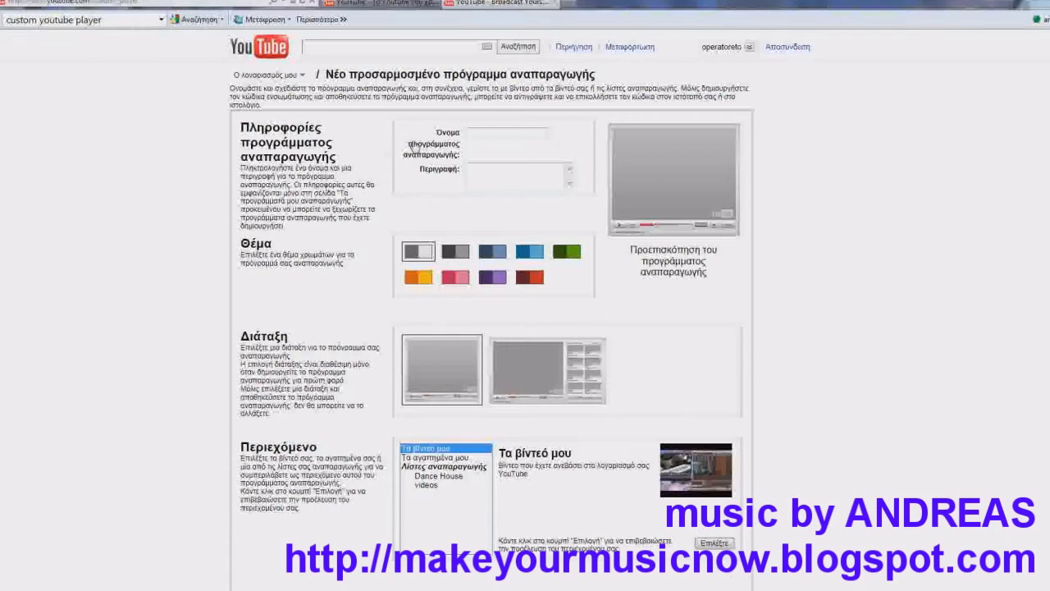
- Preview the side-playlist layout, then return to the player-only layout
scroll(821, 234, "down", 3)
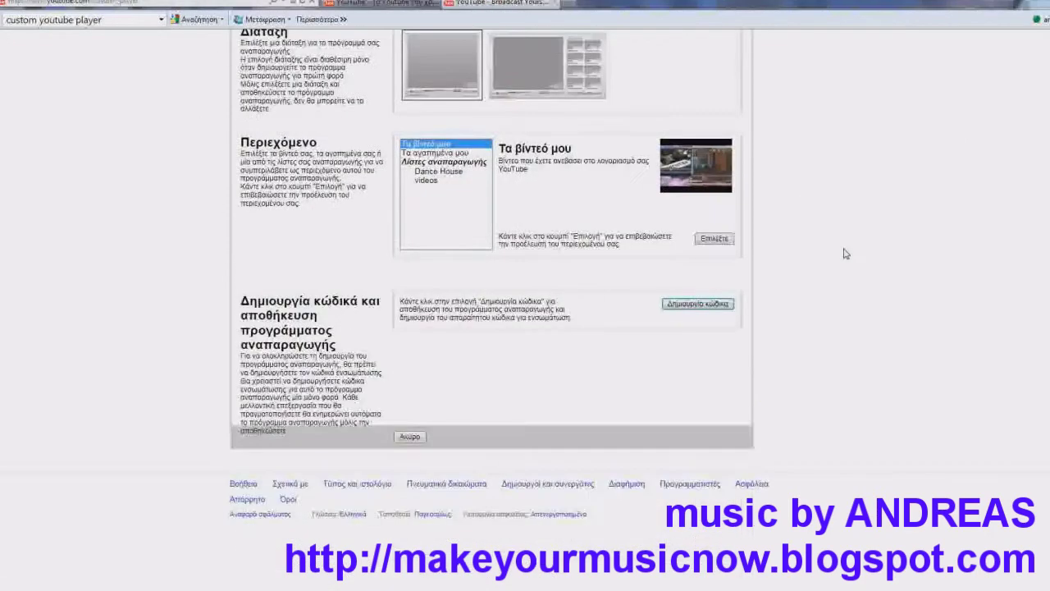
scroll(846, 253, "up", 3)
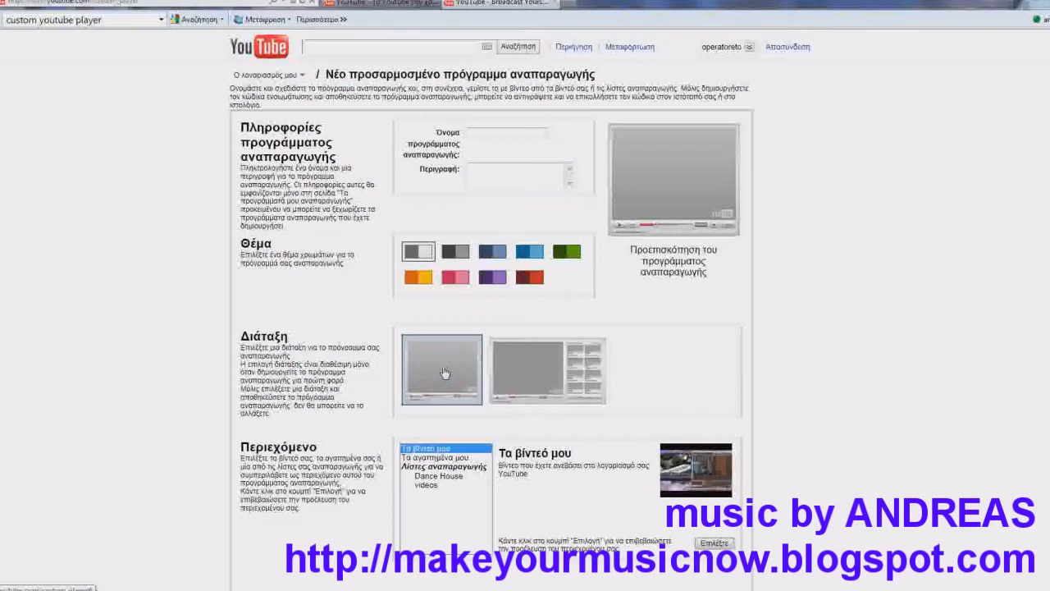
left_click(527, 374)
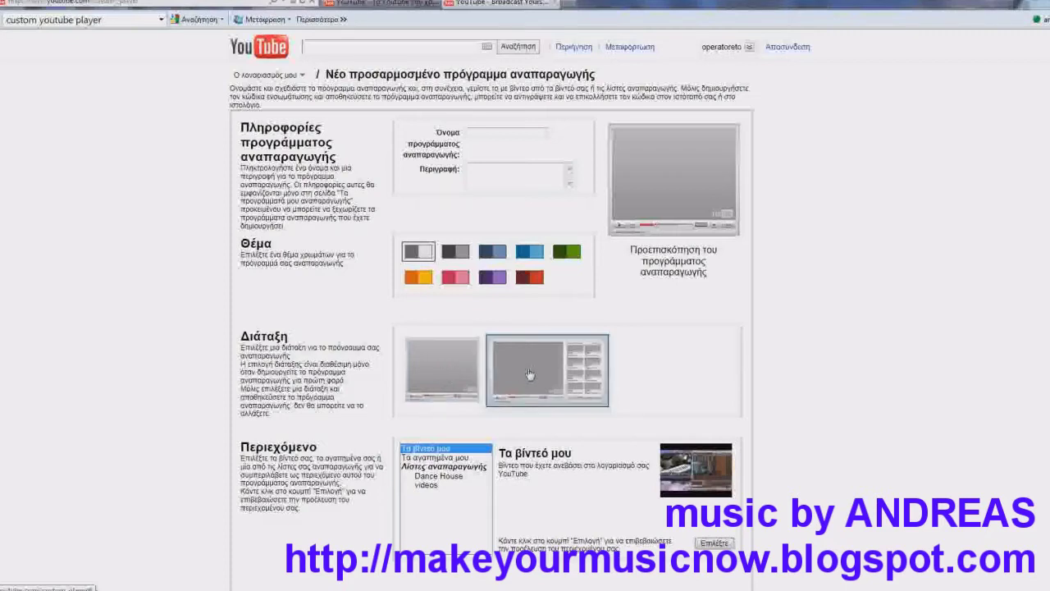
left_click(433, 372)
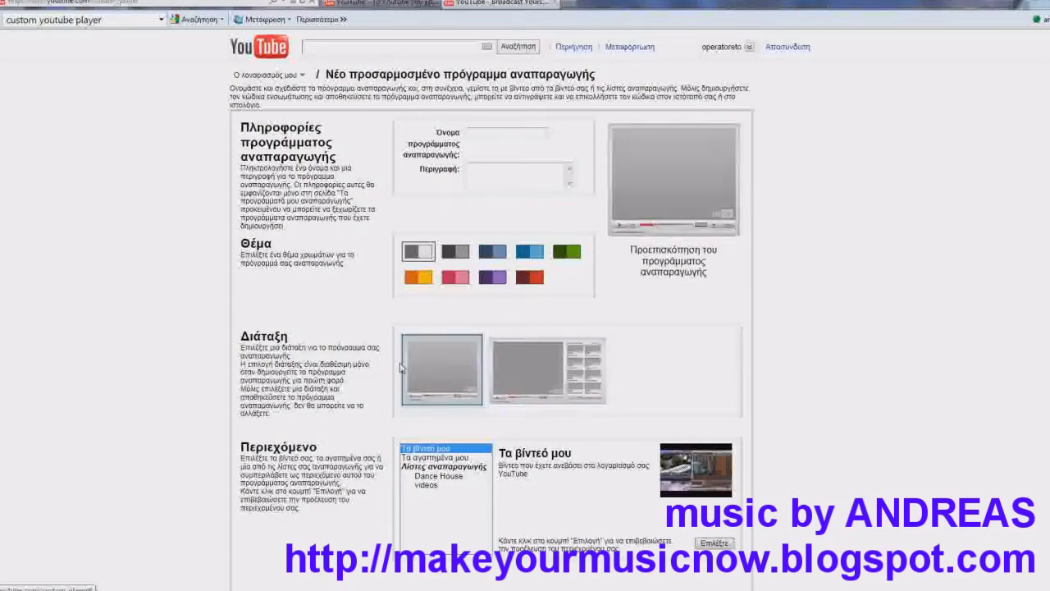
- Try the orange, pink, purple and blue themes, then settle on green with the player-only layout
left_click(422, 280)
left_click(458, 280)
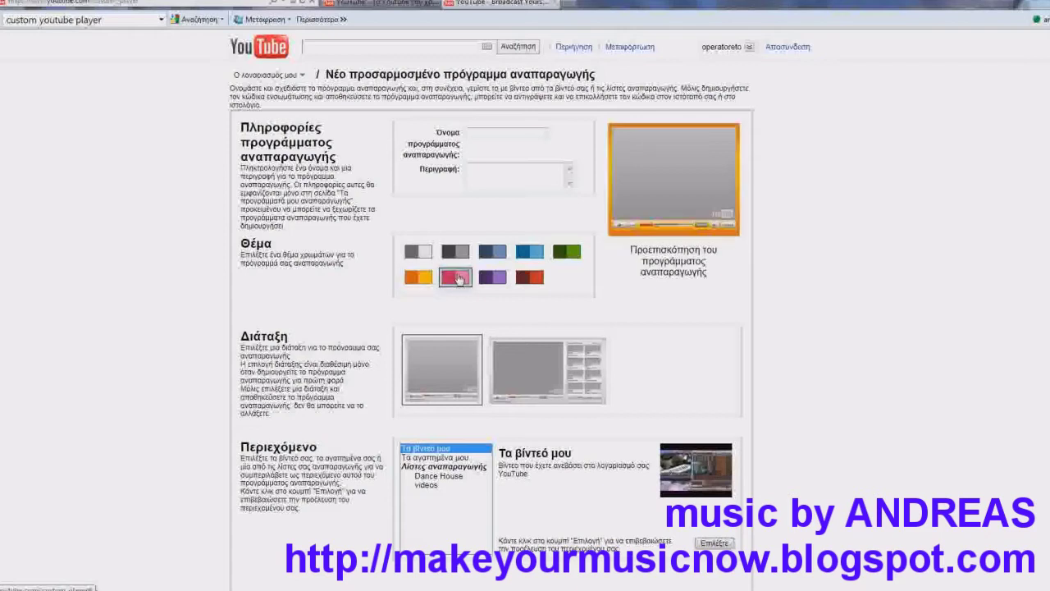
left_click(493, 278)
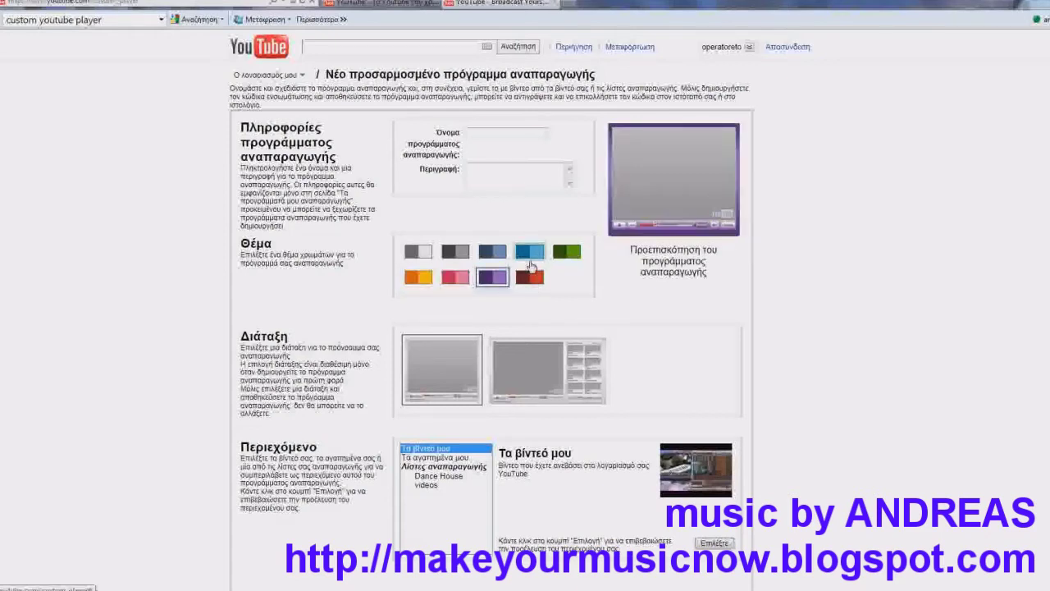
left_click(529, 252)
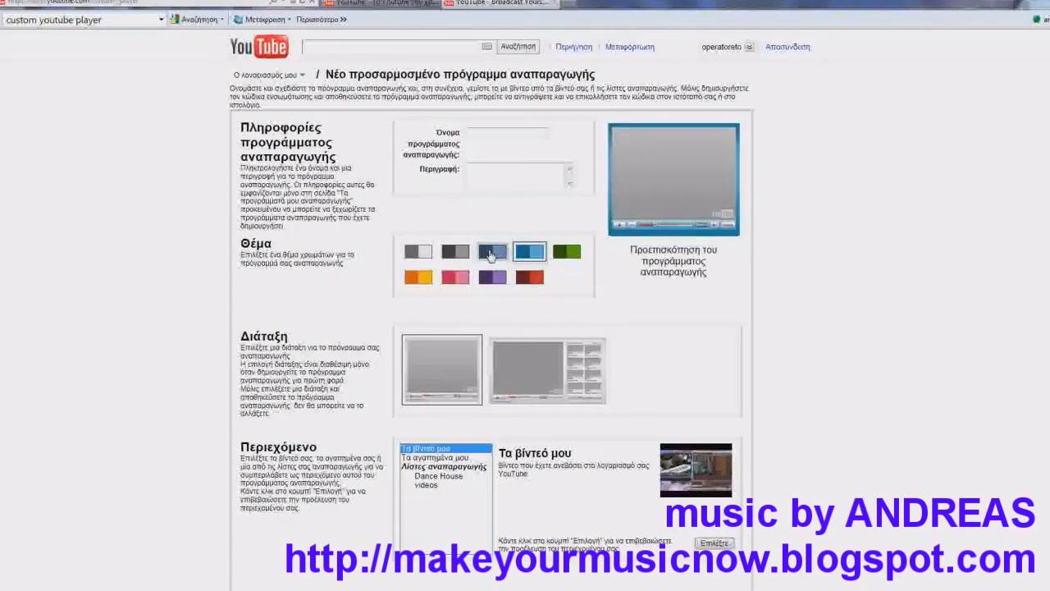
left_click(491, 255)
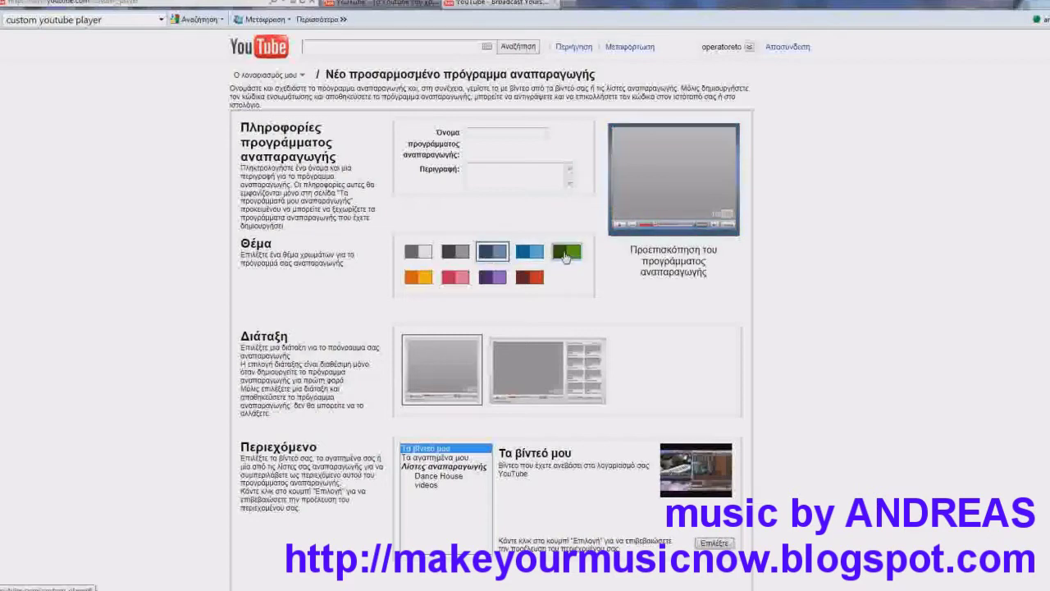
left_click(565, 255)
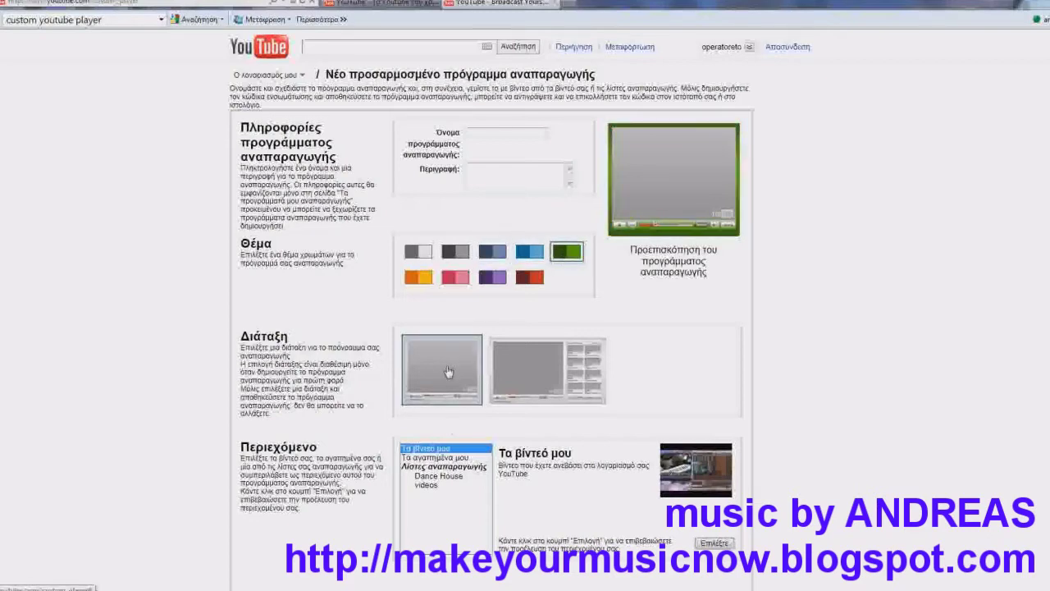
left_click(517, 379)
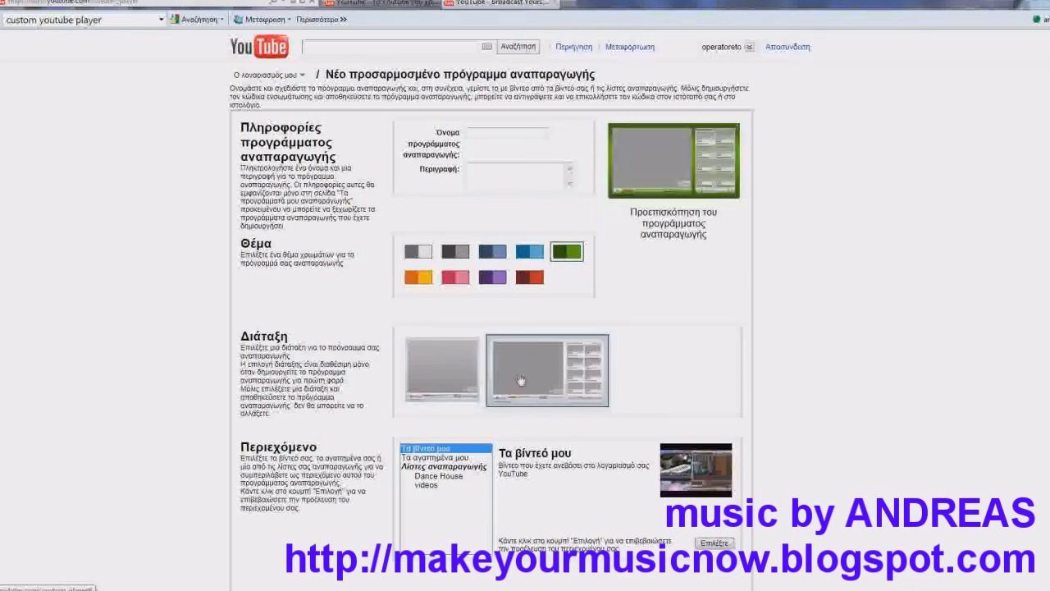
left_click(443, 381)
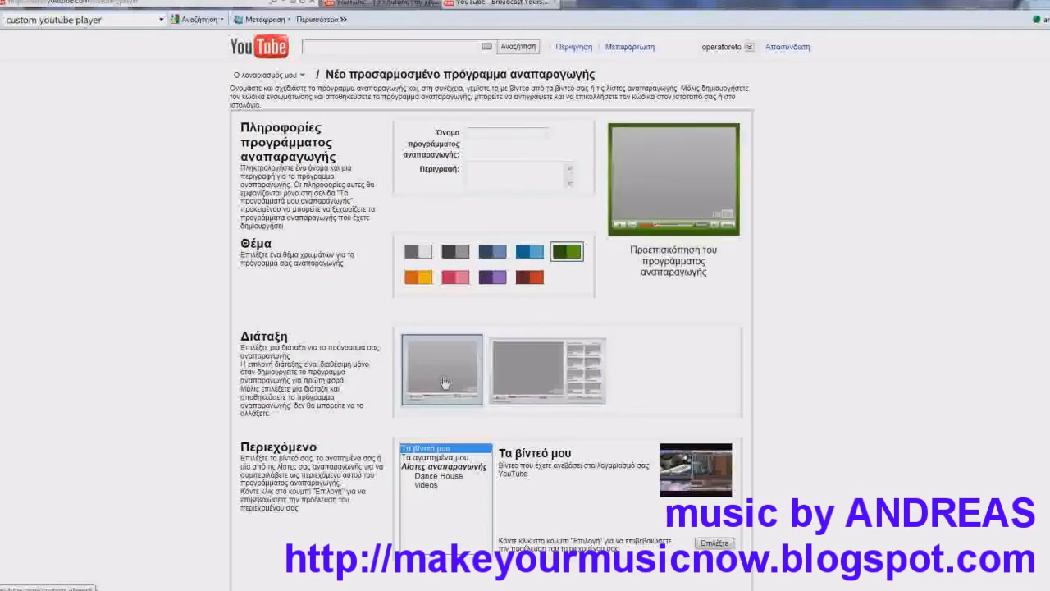
- Submit the player settings with 'Δημιουργία κώδικα', triggering the missing player-name error
scroll(444, 383, "down", 1)
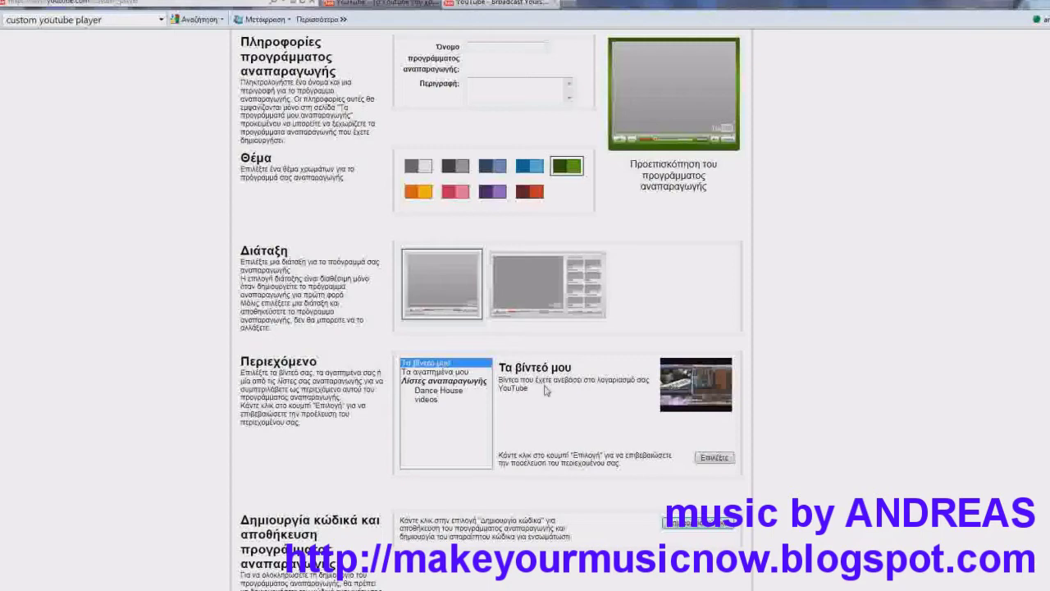
scroll(551, 384, "up", 3)
scroll(626, 291, "down", 3)
scroll(669, 447, "down", 2)
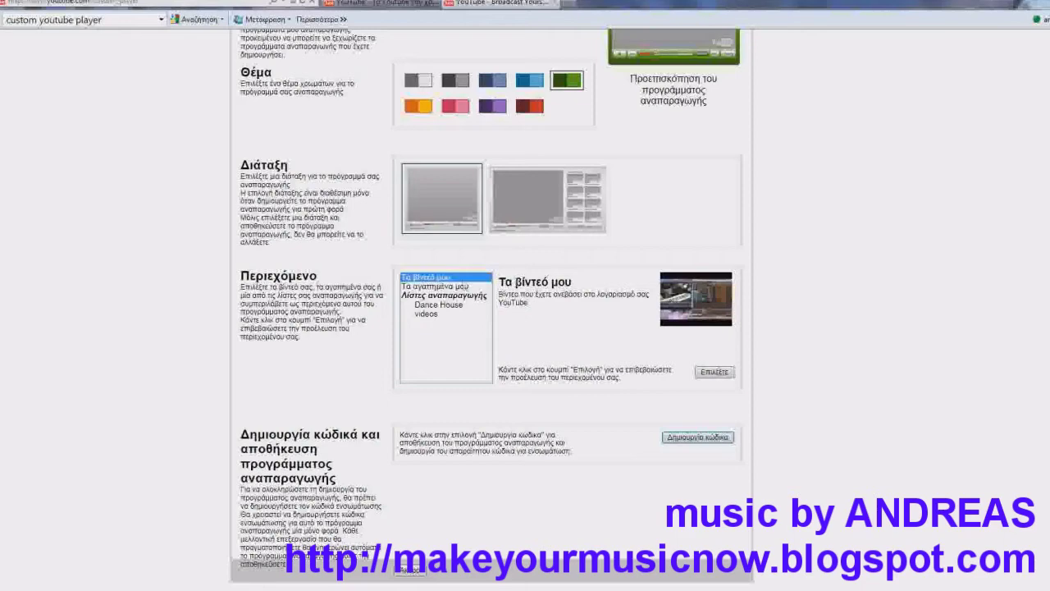
scroll(698, 410, "up", 2)
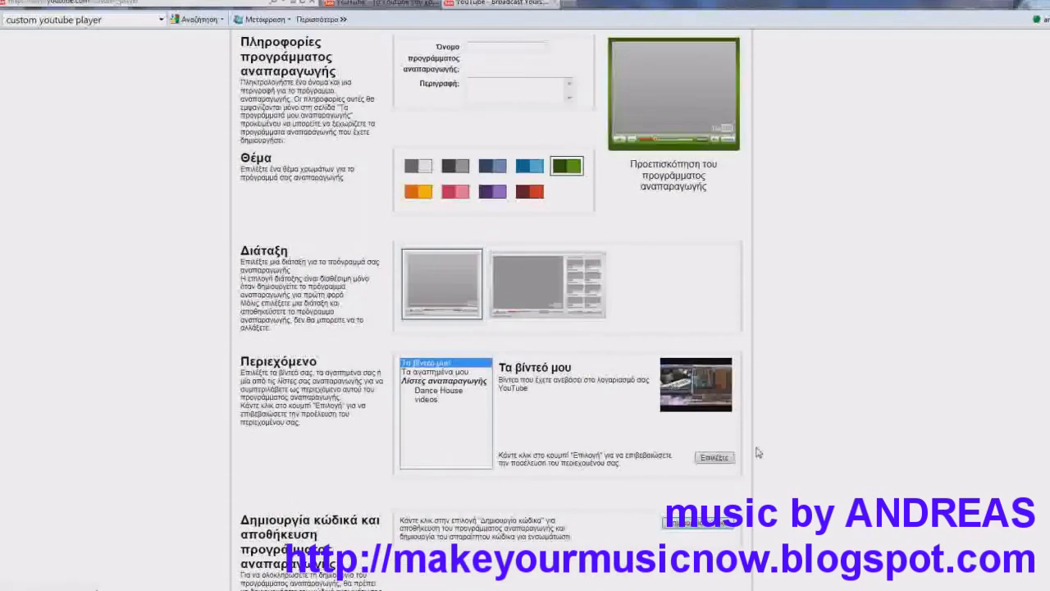
scroll(739, 472, "down", 4)
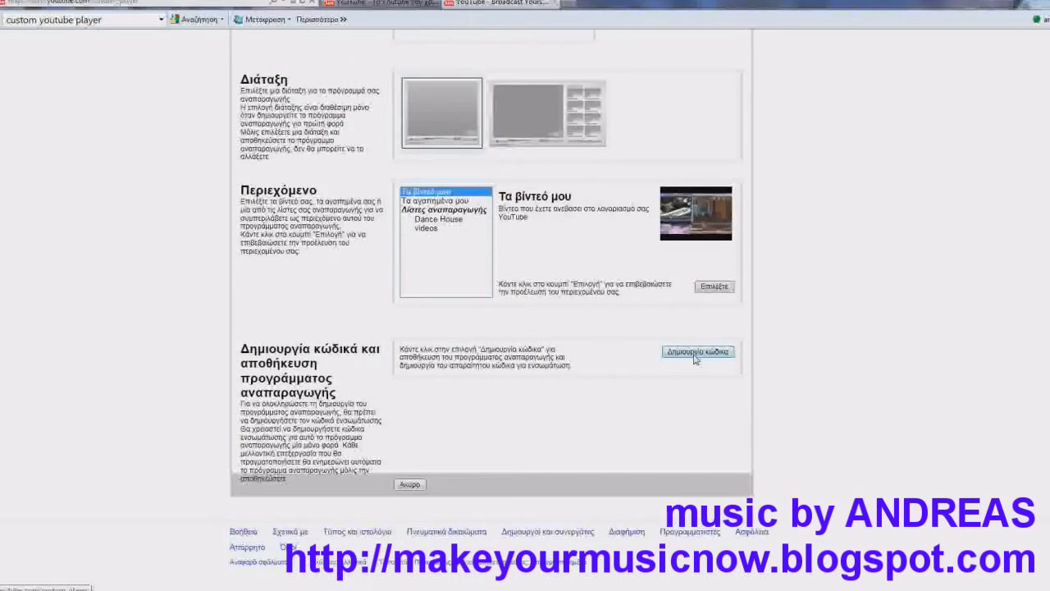
left_click(698, 358)
left_click(698, 355)
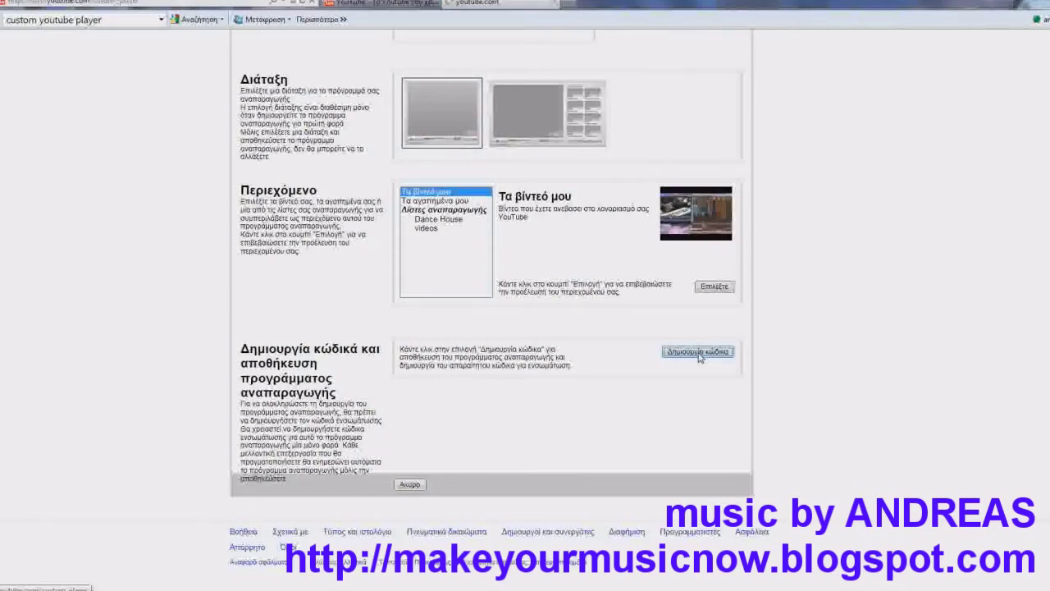
scroll(698, 358, "down", 5)
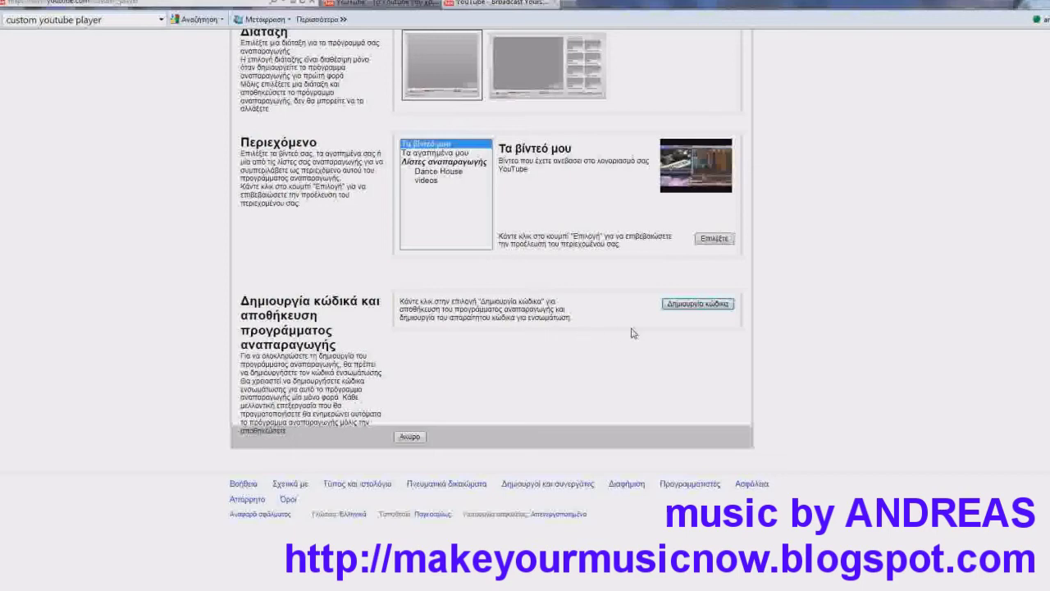
scroll(634, 333, "up", 4)
scroll(634, 333, "up", 1)
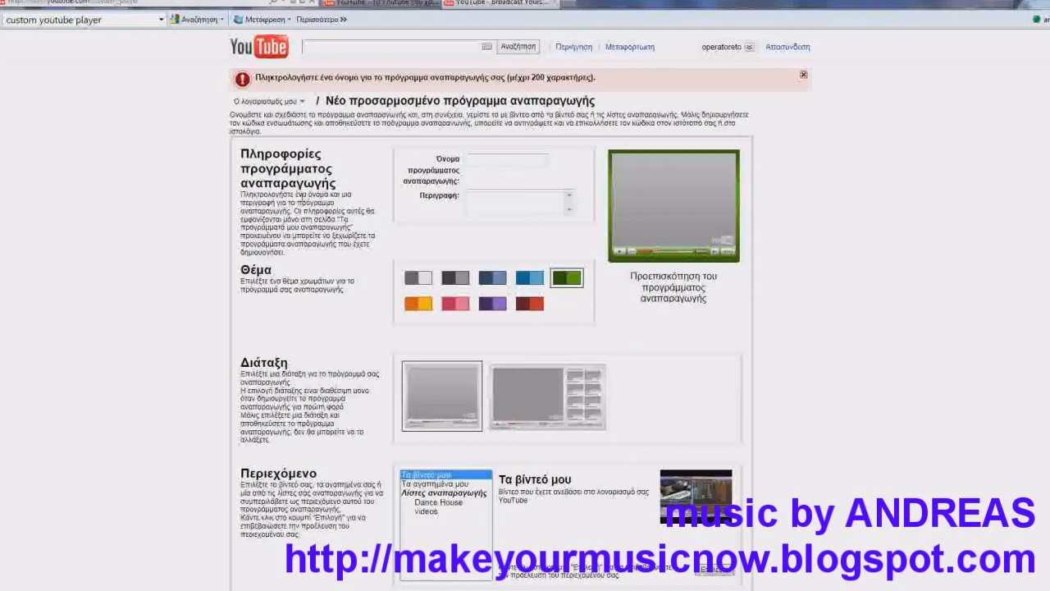
- Fill in the custom player's Name field and move on to Description
left_click(492, 160)
type("andrea")
left_click(492, 204)
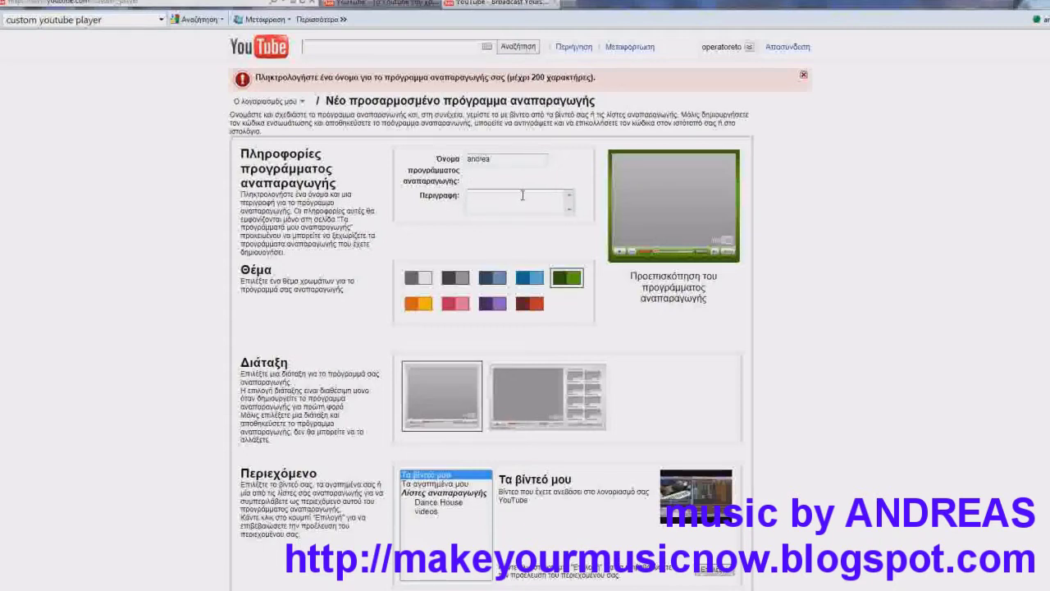
scroll(599, 271, "down", 5)
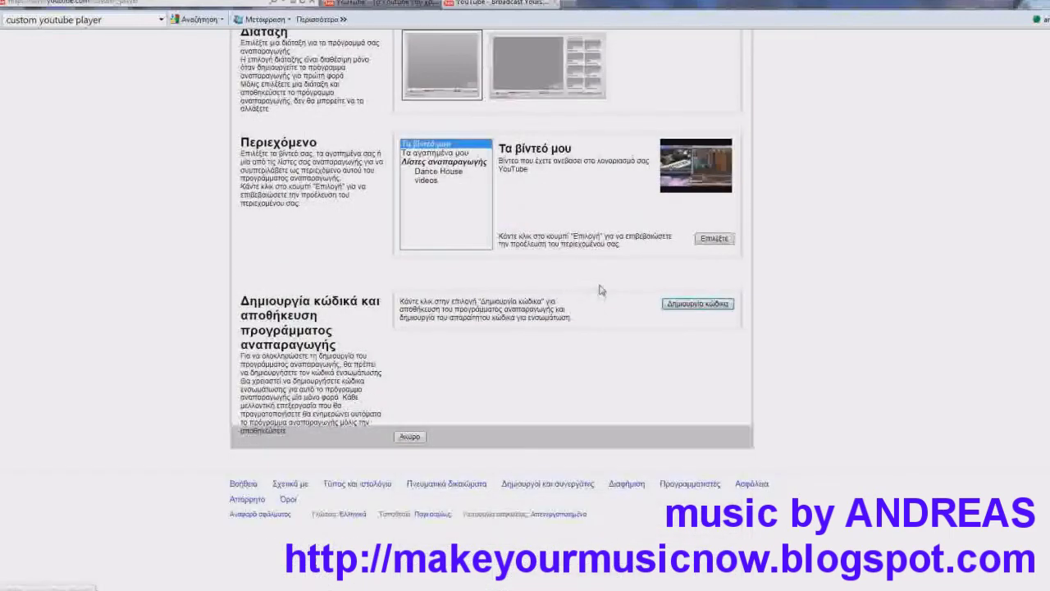
- Generate the named player's embed code and copy it from the Κώδικας ενσωμάτωσης box
left_click(694, 307)
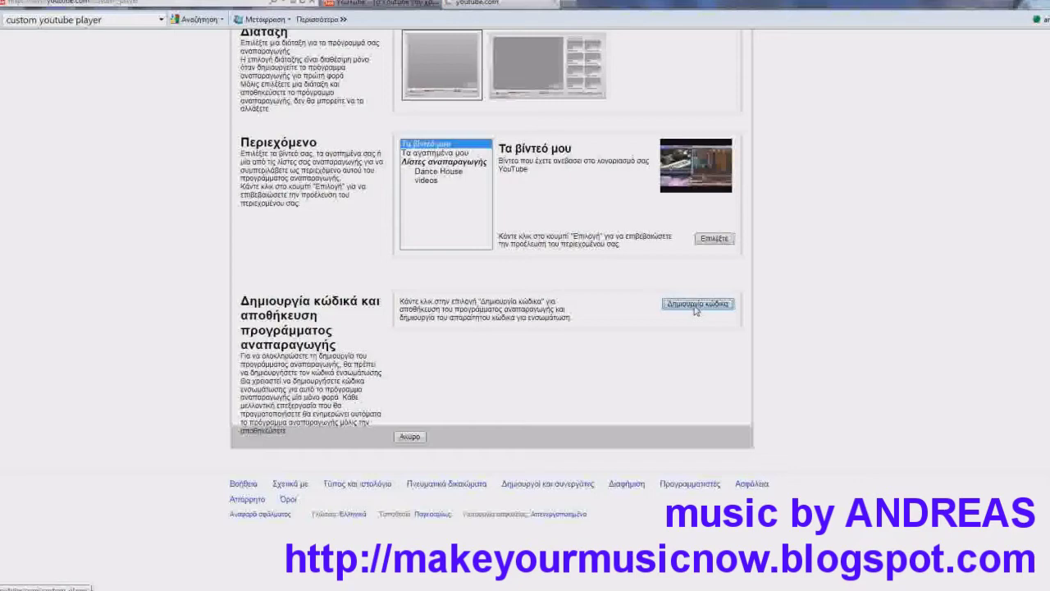
scroll(657, 310, "down", 3)
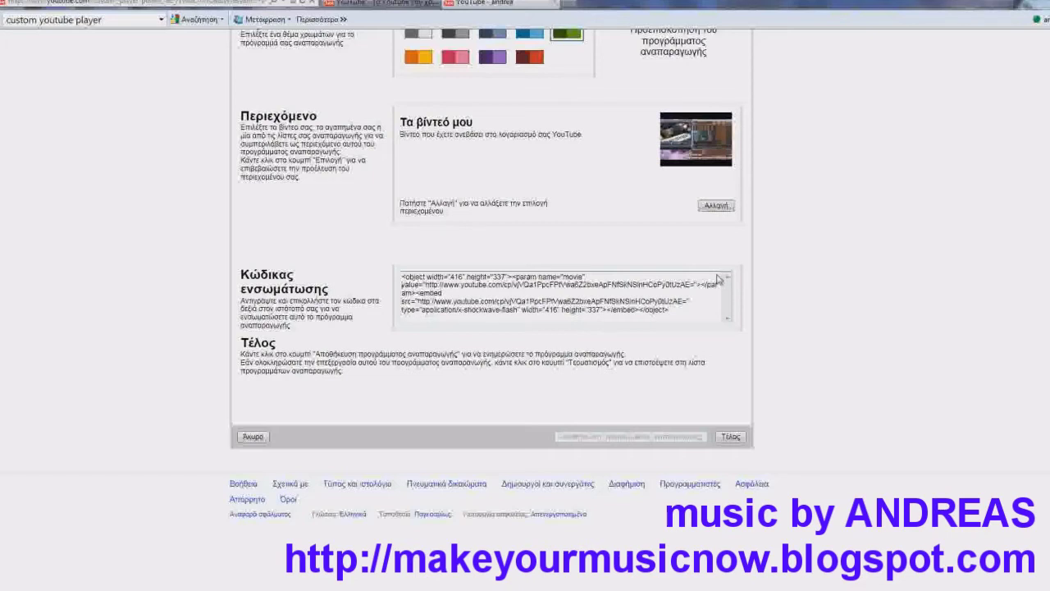
left_click(725, 277)
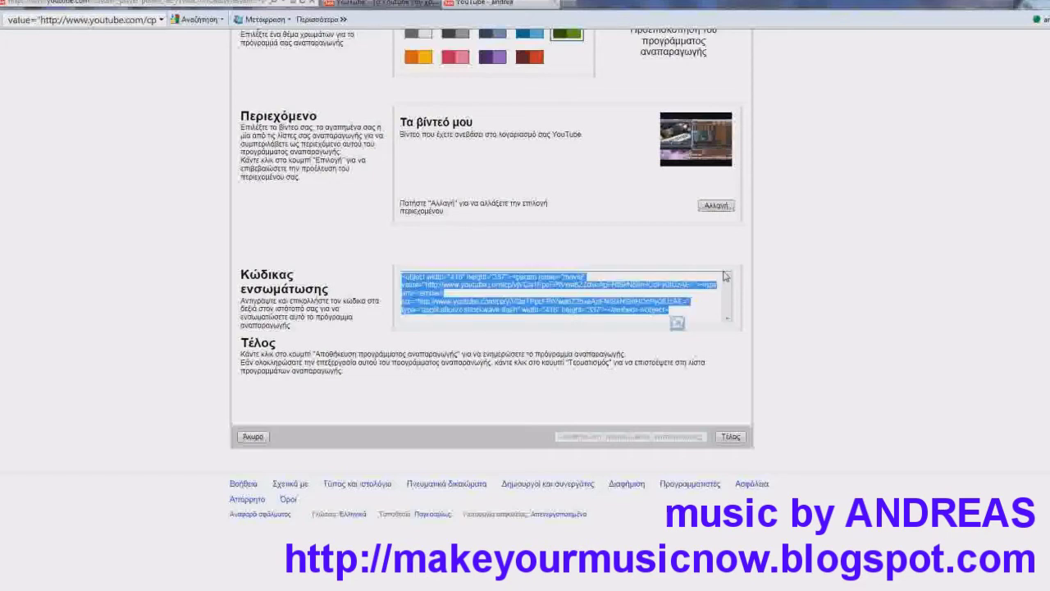
right_click(586, 301)
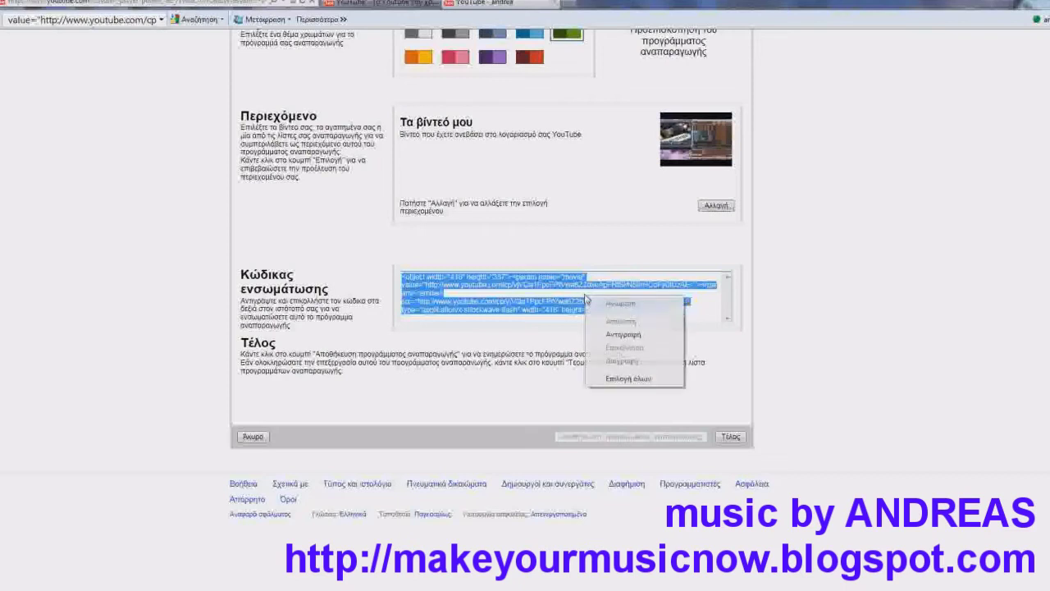
left_click(648, 340)
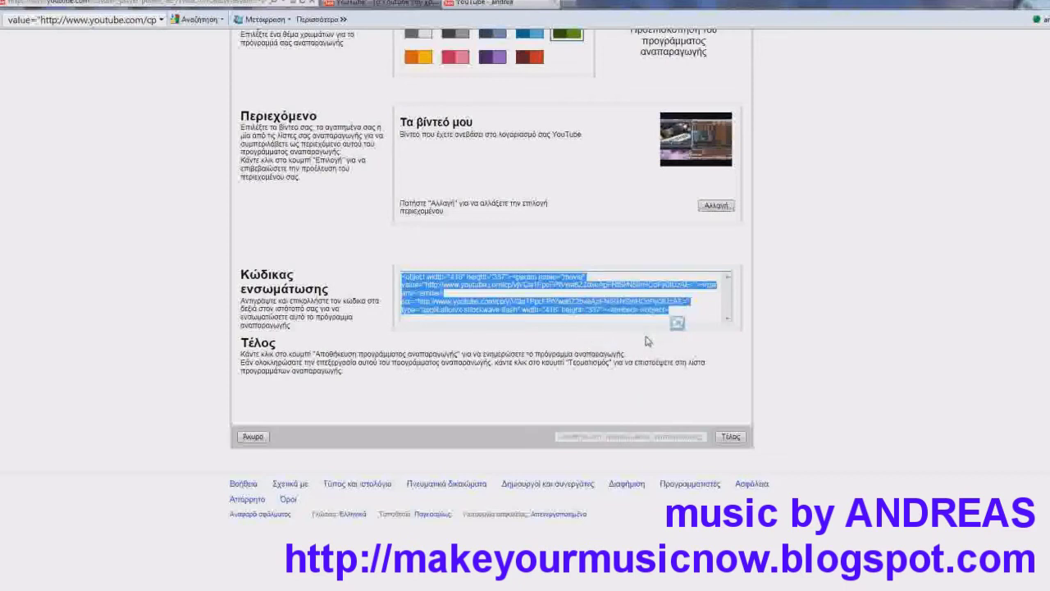
left_click(577, 6)
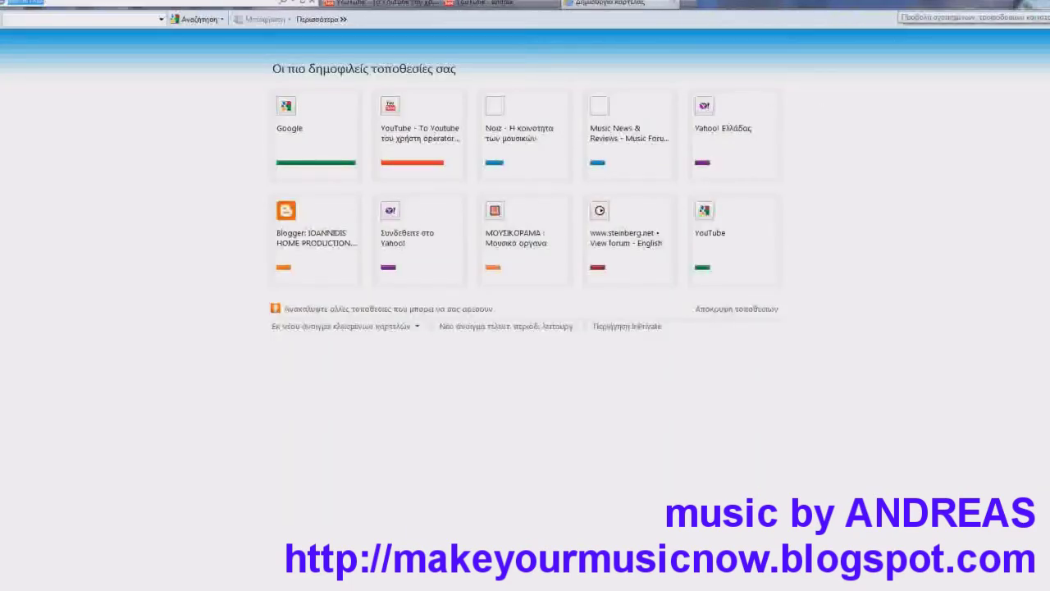
- Open the Blogger bookmark from Favorites and view the IOANNIDIS HOME PRODUCTION blog
left_click(994, 15)
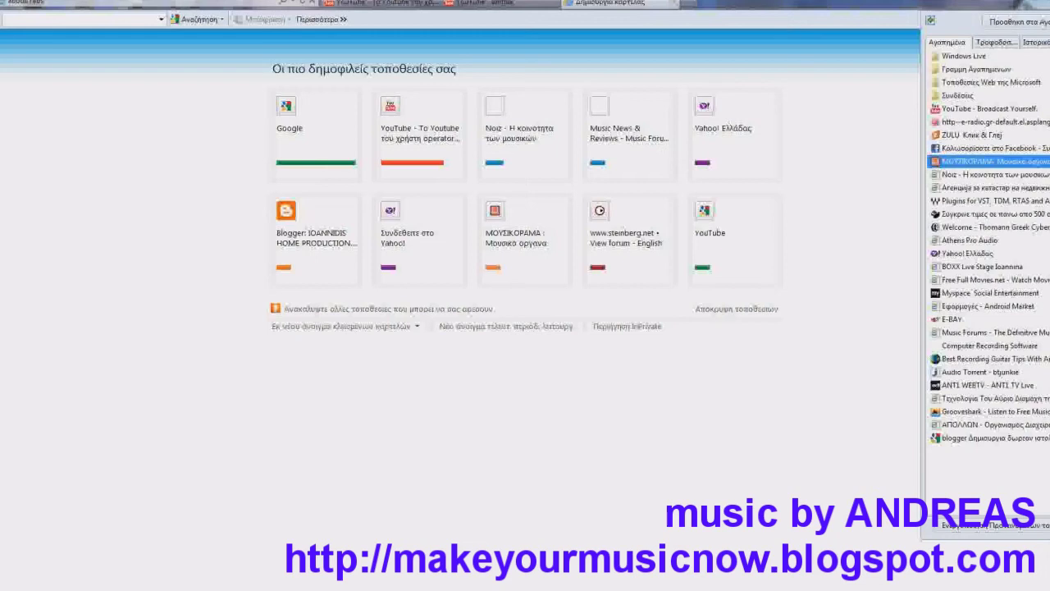
left_click(1000, 440)
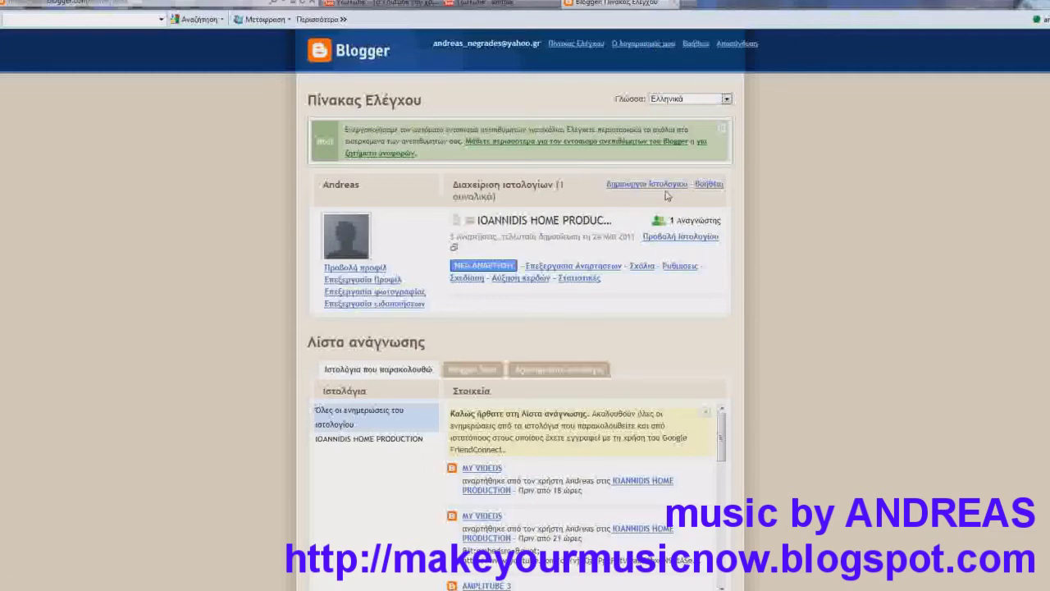
left_click(686, 237)
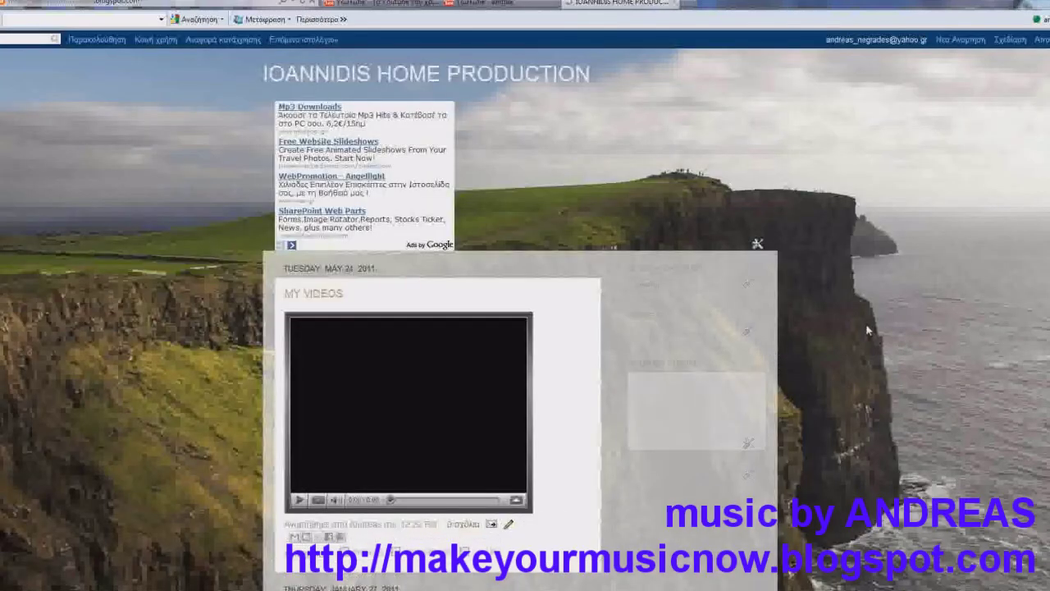
- Play and then pause the video in the MY VIDEOS post to test the existing player
scroll(752, 327, "down", 1)
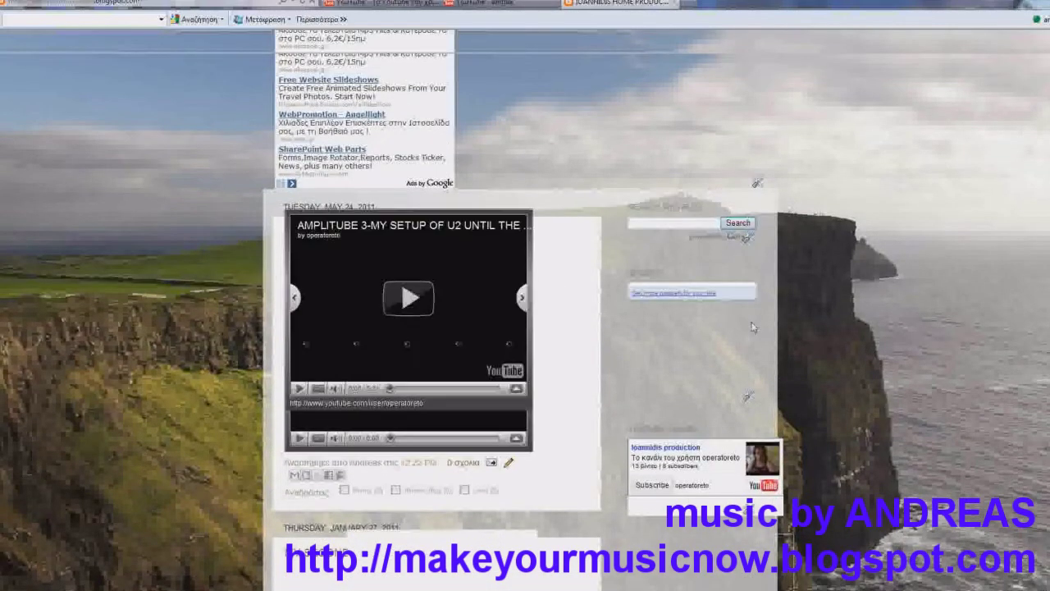
scroll(752, 327, "down", 2)
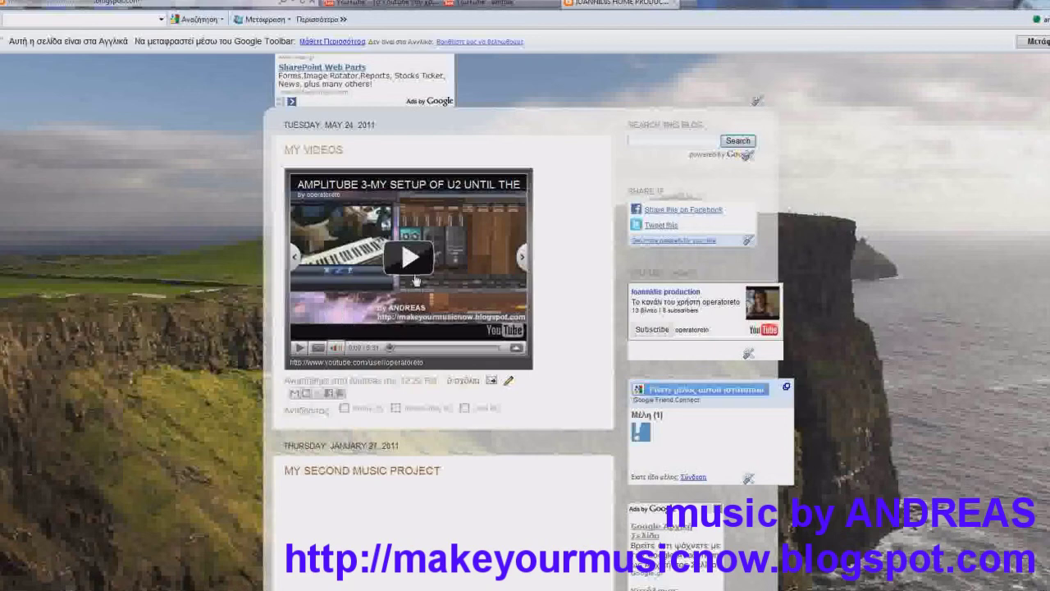
left_click(299, 348)
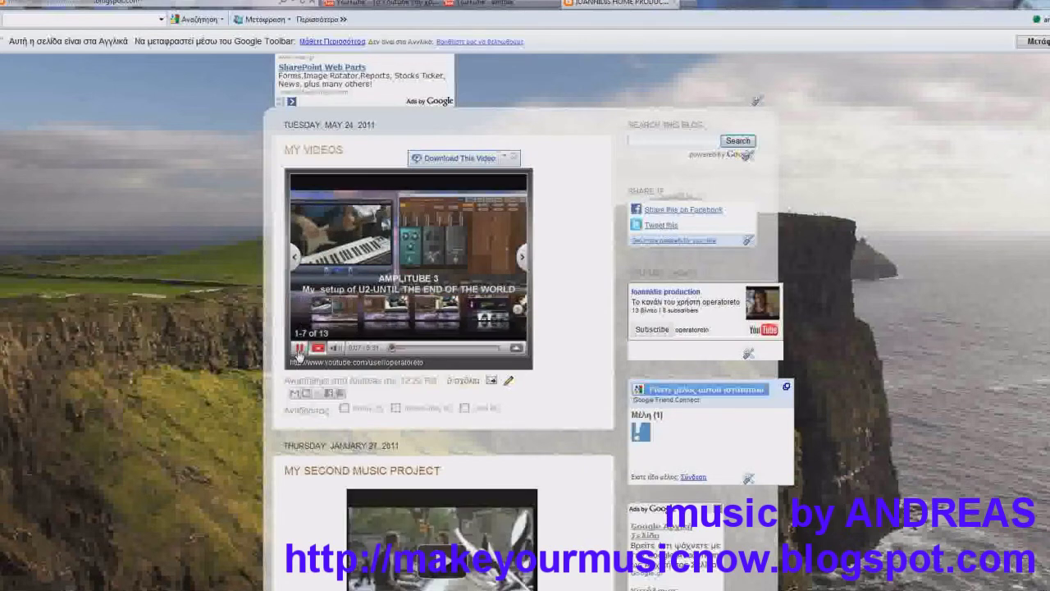
left_click(299, 350)
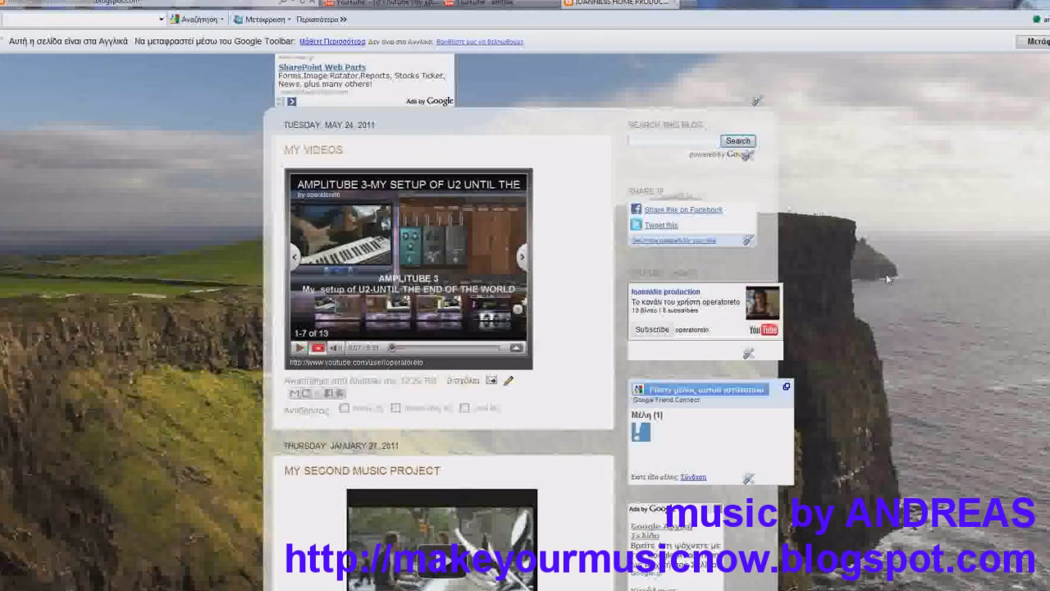
scroll(897, 255, "up", 4)
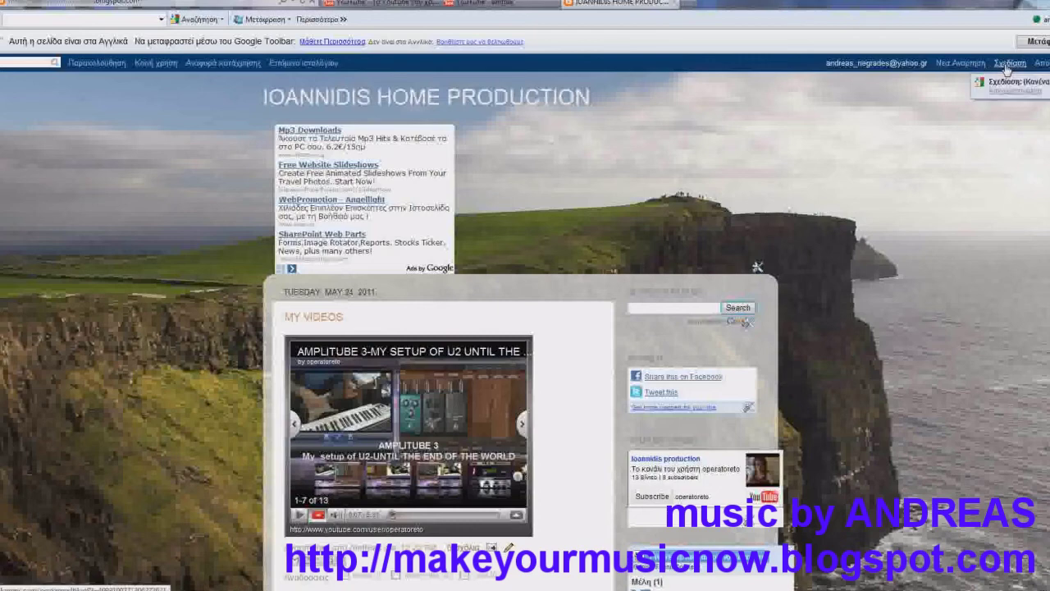
left_click(962, 63)
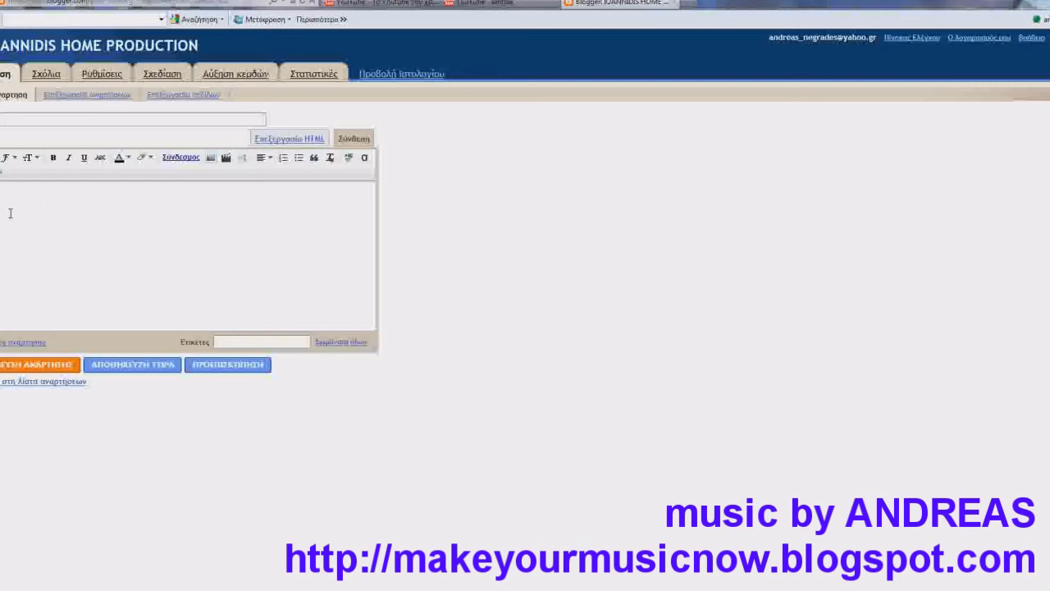
- Paste the YouTube player embed code into the new post's body with Επικόλληση
right_click(11, 213)
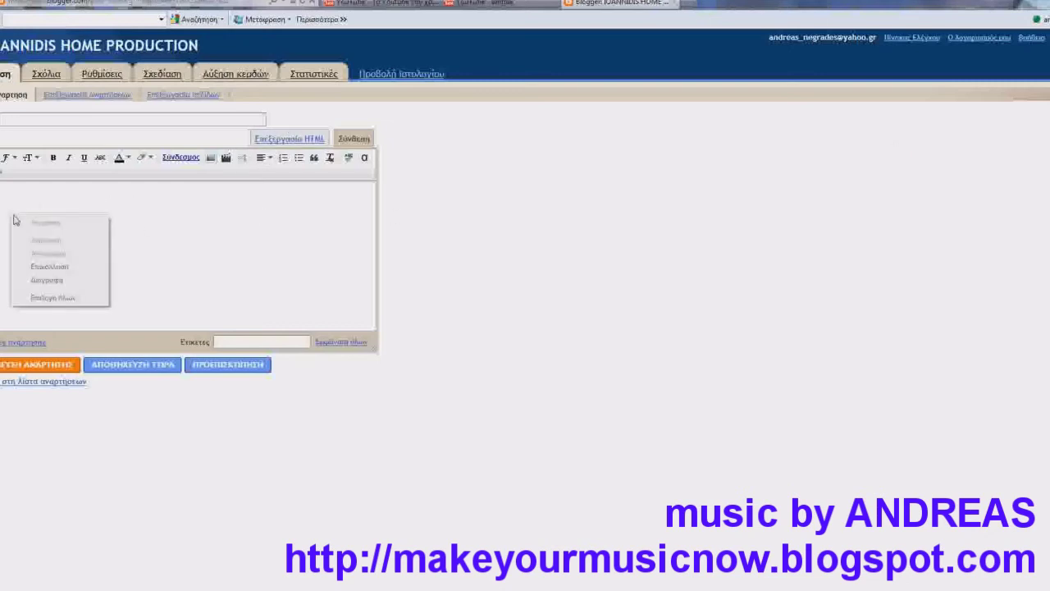
left_click(51, 267)
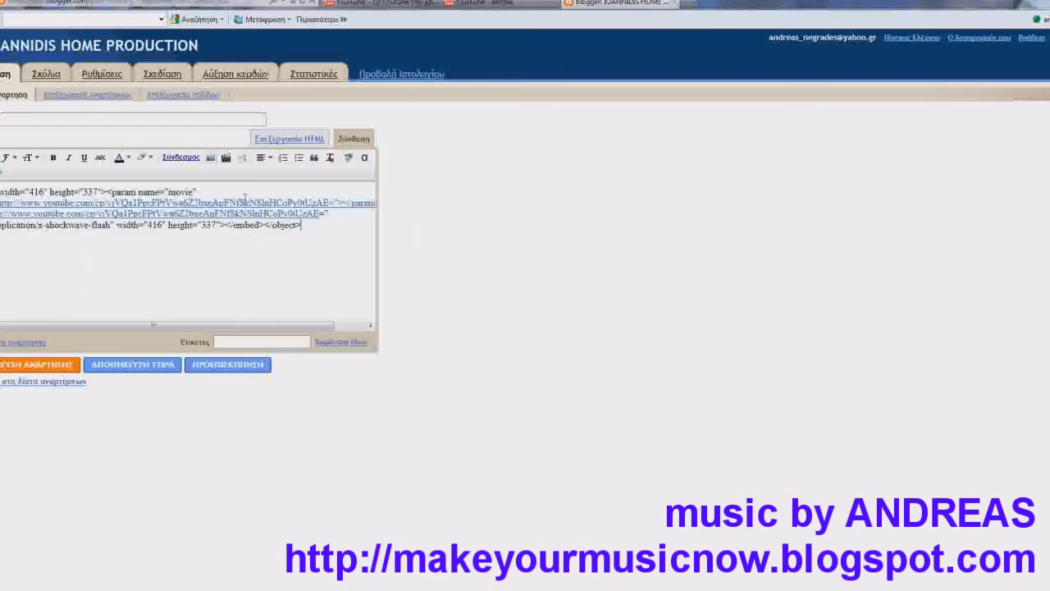
left_click(505, 3)
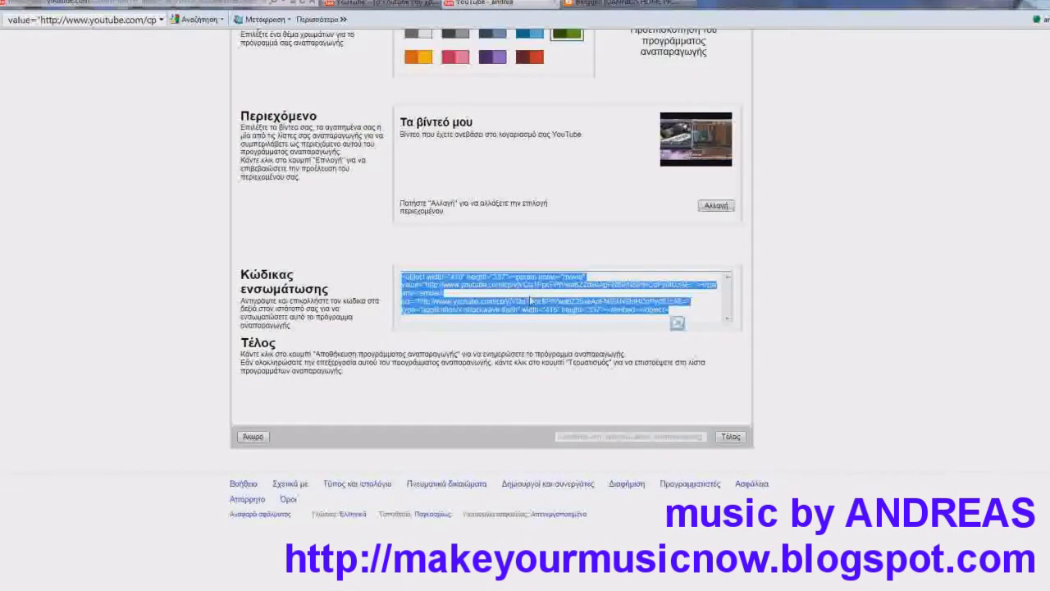
left_click(619, 3)
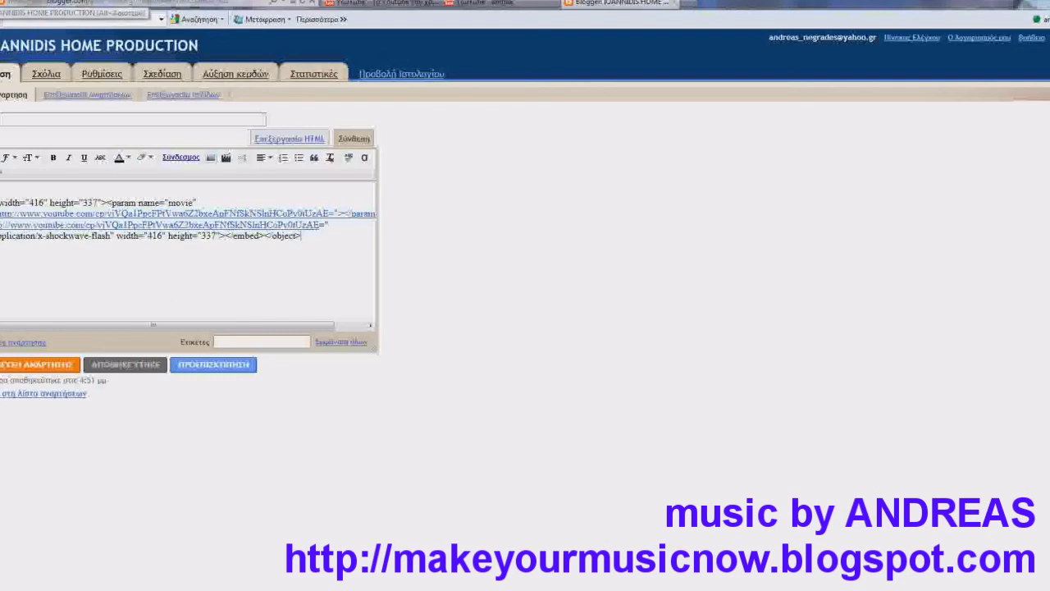
- Scroll through the live blog past the MY VIDEOS player, then go to Σχεδίαση
left_click(73, 5)
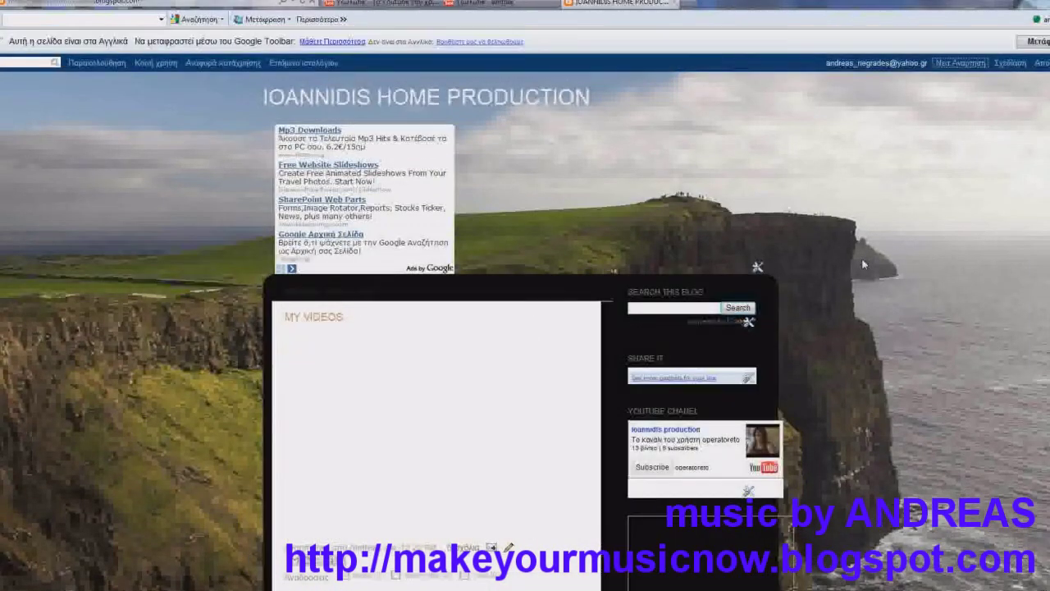
scroll(854, 258, "down", 1)
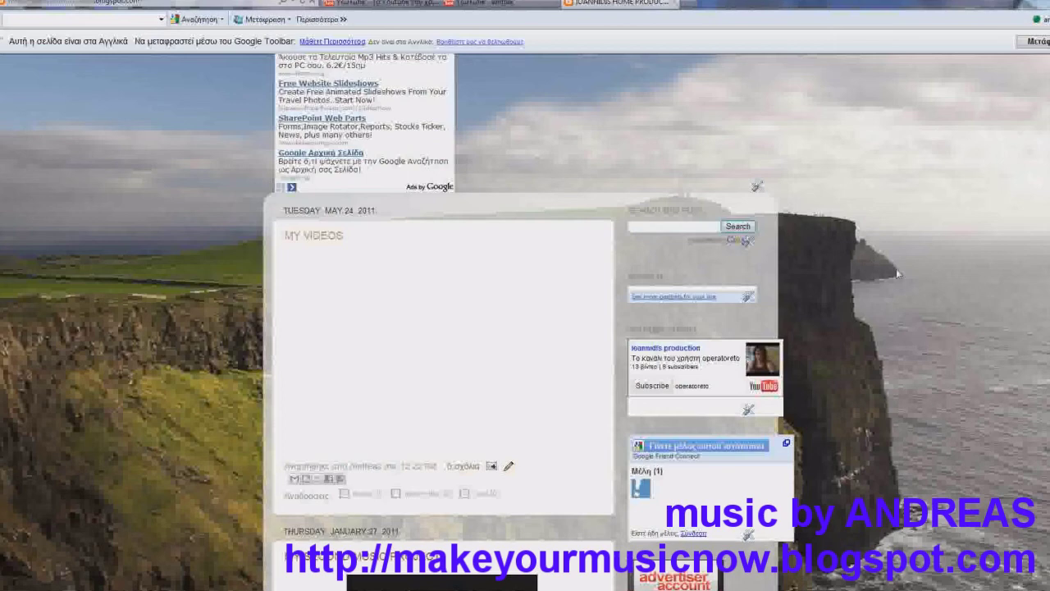
scroll(911, 272, "down", 5)
scroll(918, 275, "up", 5)
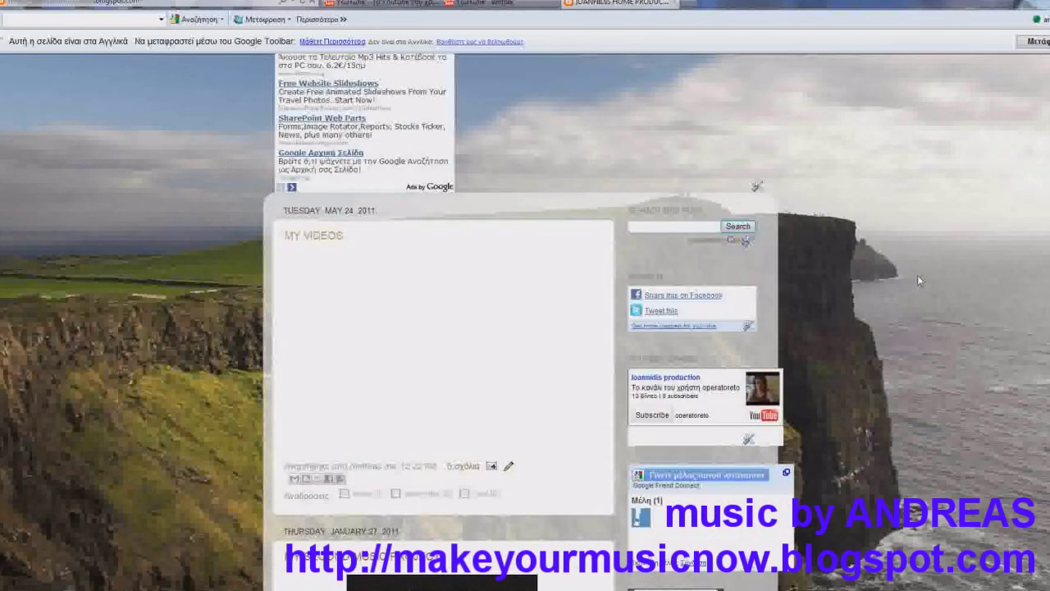
scroll(917, 275, "up", 1)
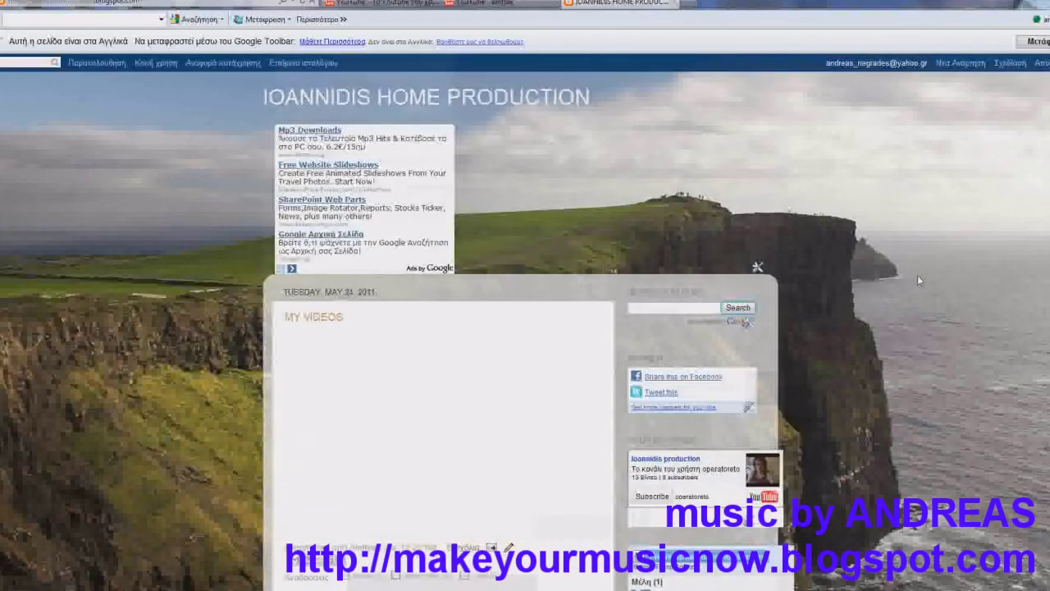
left_click(1011, 64)
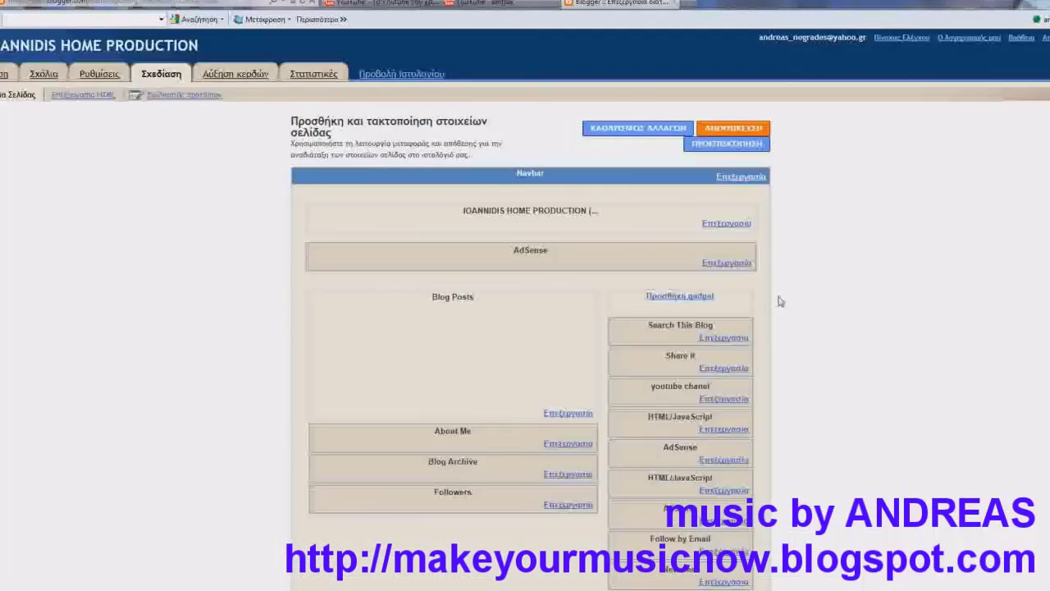
- Add a sidebar gadget via Προσθήκη gadget and choose the HTML/JavaScript type
scroll(851, 302, "down", 2)
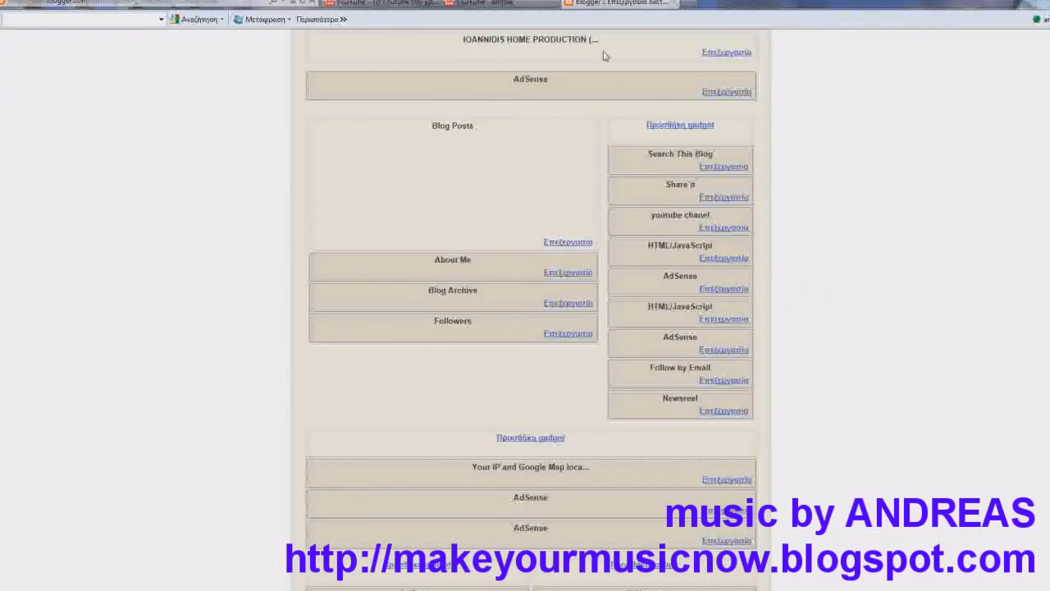
left_click(694, 131)
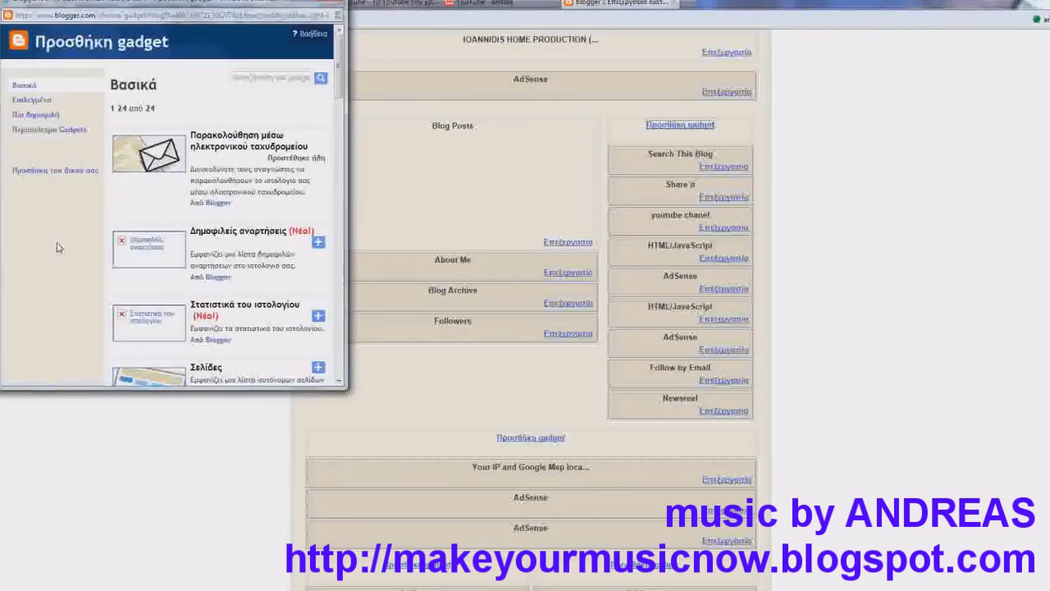
scroll(57, 246, "down", 3)
scroll(57, 246, "down", 2)
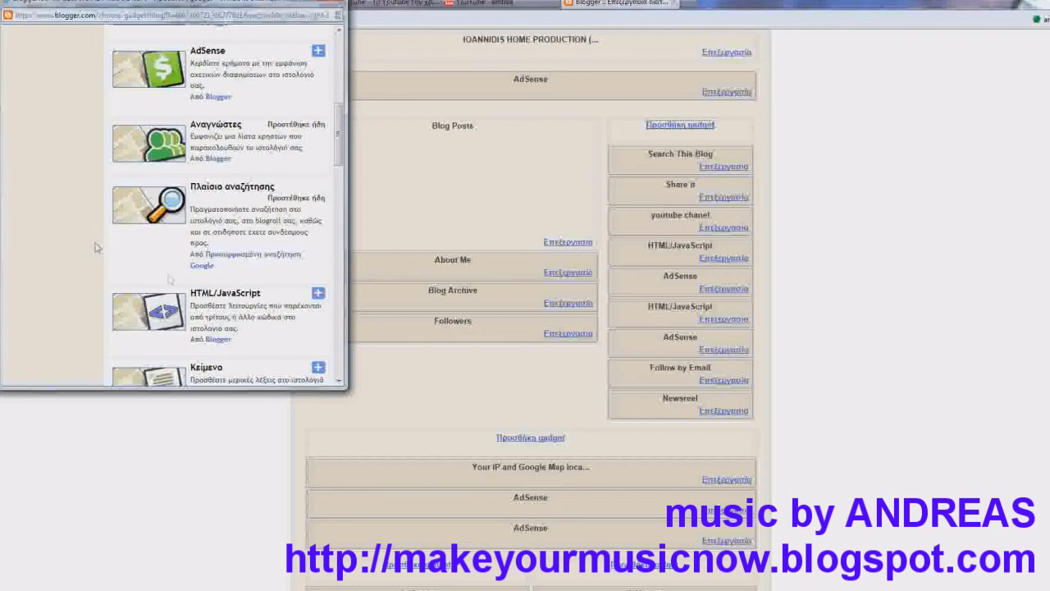
left_click(223, 297)
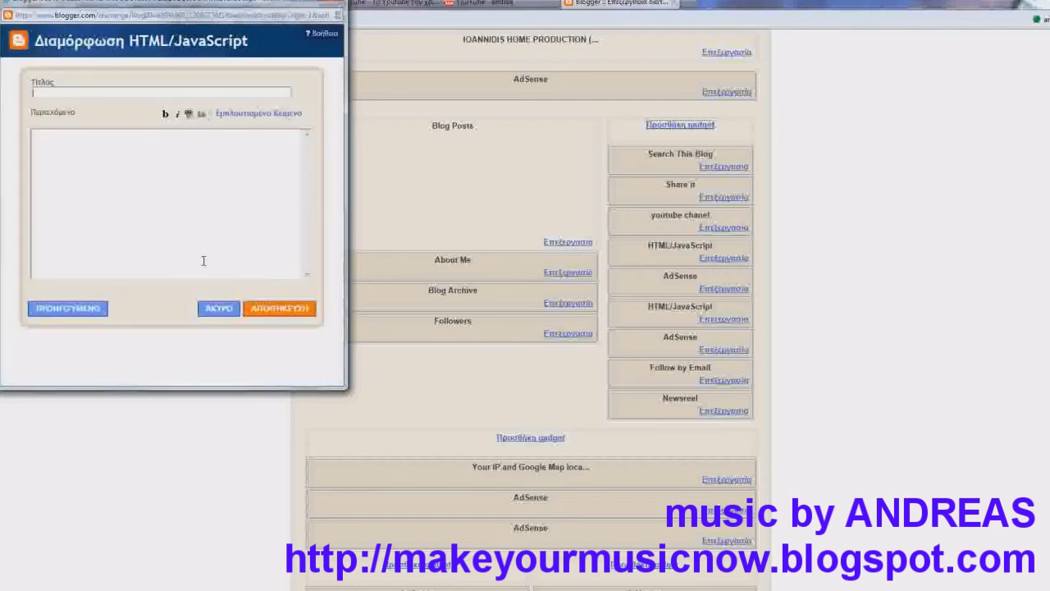
- Paste the embed code into the gadget's Περιεχόμενο box, then close it discarding changes
right_click(123, 185)
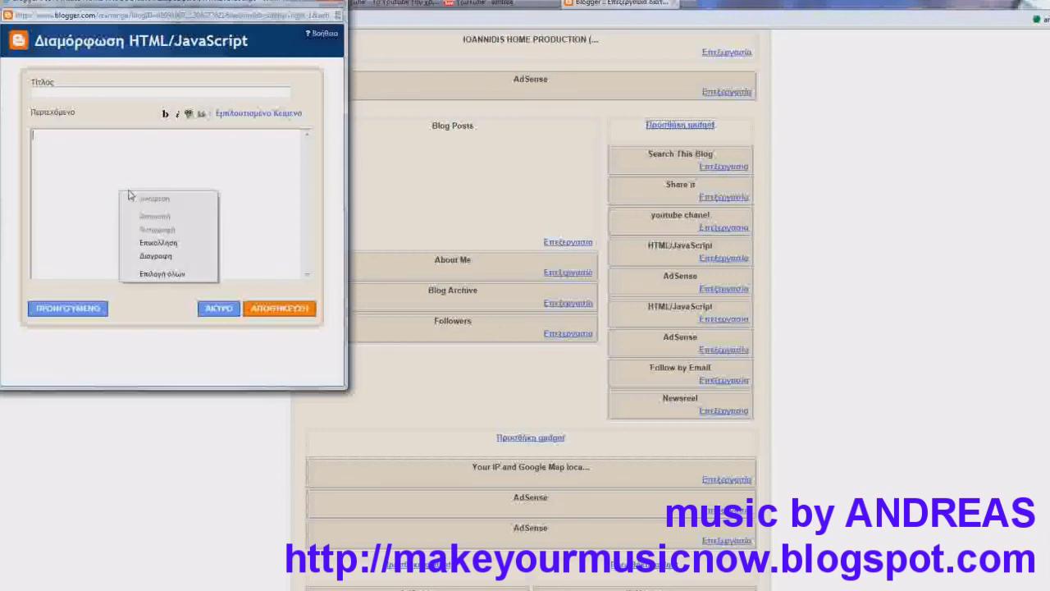
left_click(165, 243)
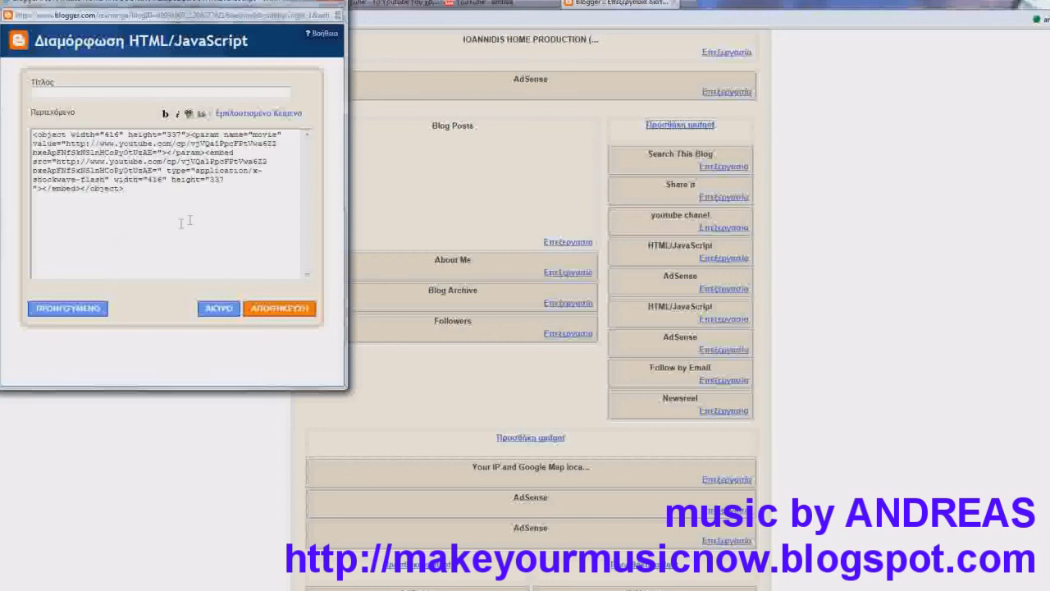
left_click(219, 310)
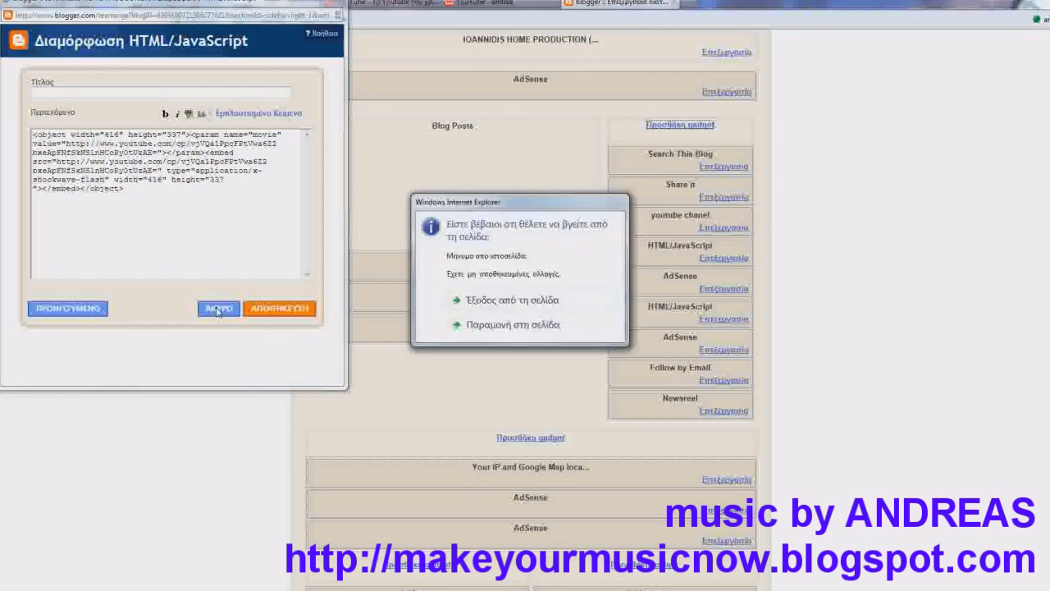
left_click(538, 303)
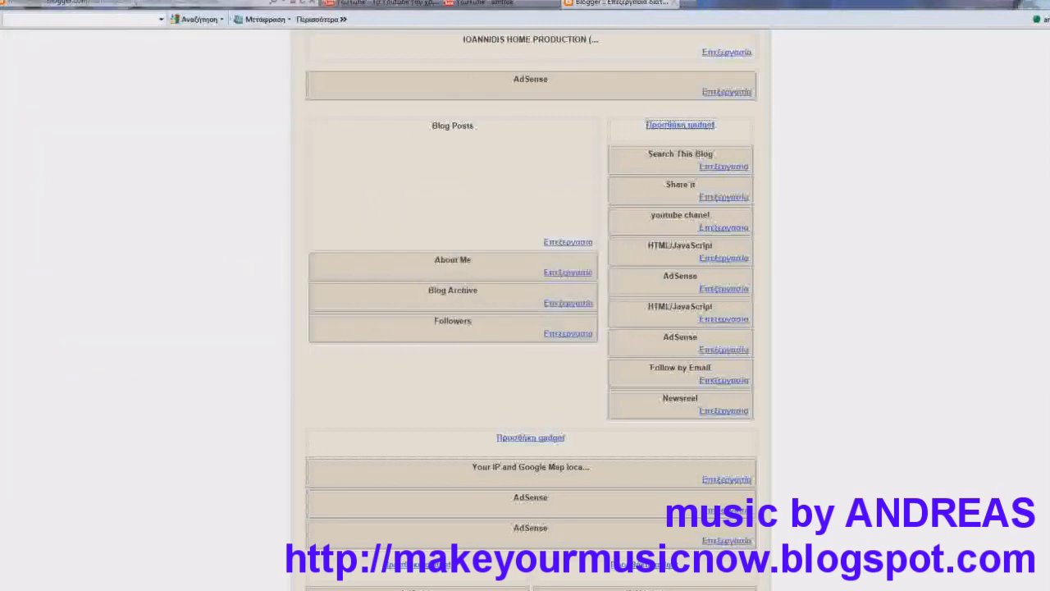
scroll(940, 258, "up", 2)
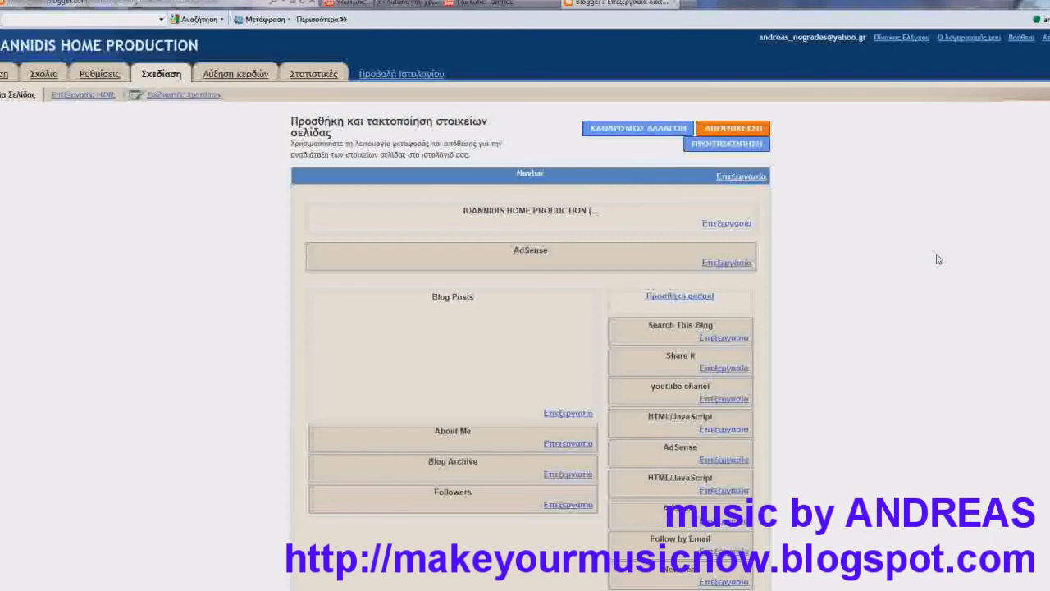